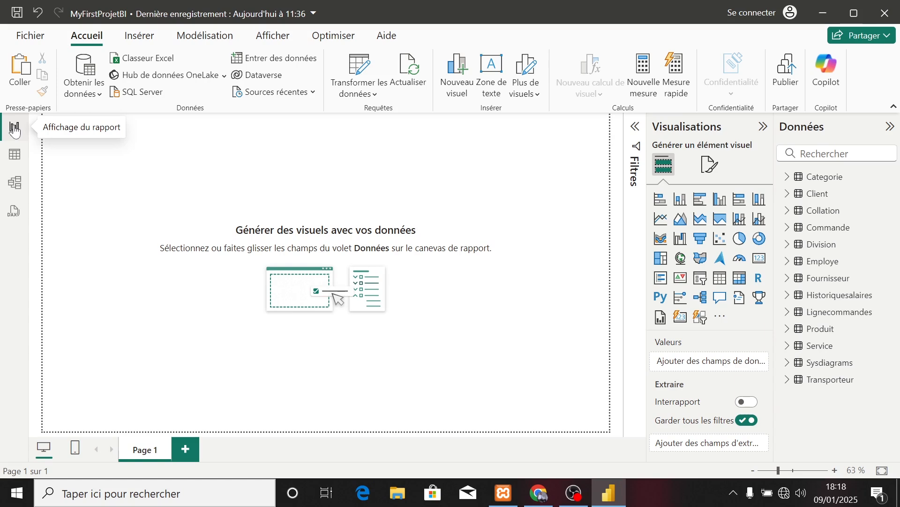
# Display the rows of the Client table in the table view.
pyautogui.click(16, 162)
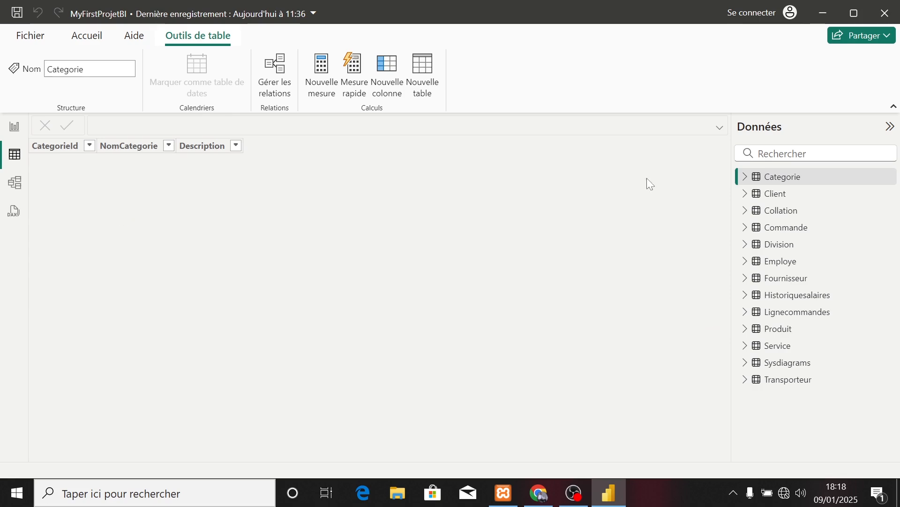
pyautogui.click(775, 199)
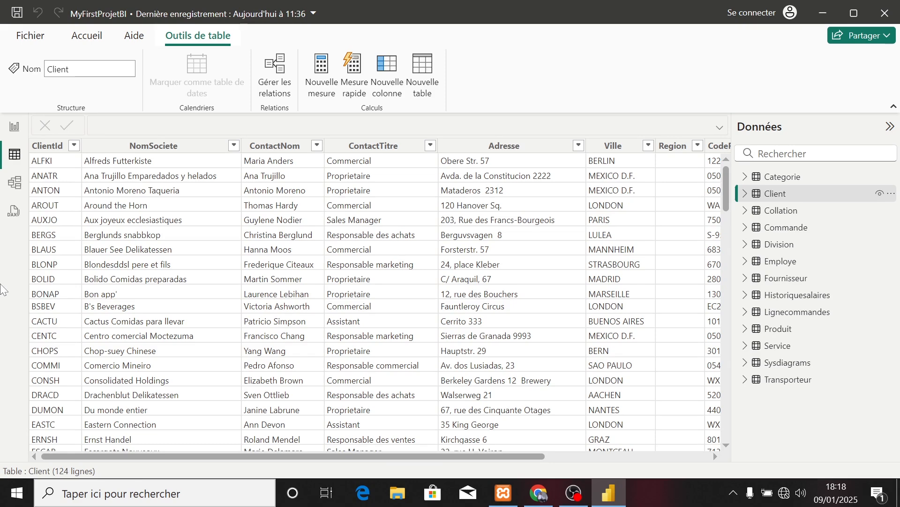
# Examine the relationships between the tables in the model view at 80 % zoom, including the fields of the Employe table.
pyautogui.click(17, 181)
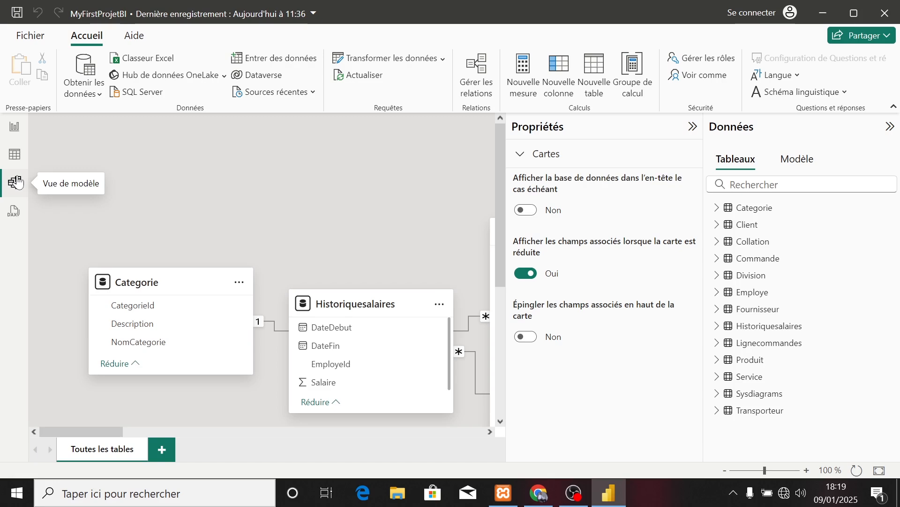
pyautogui.click(693, 128)
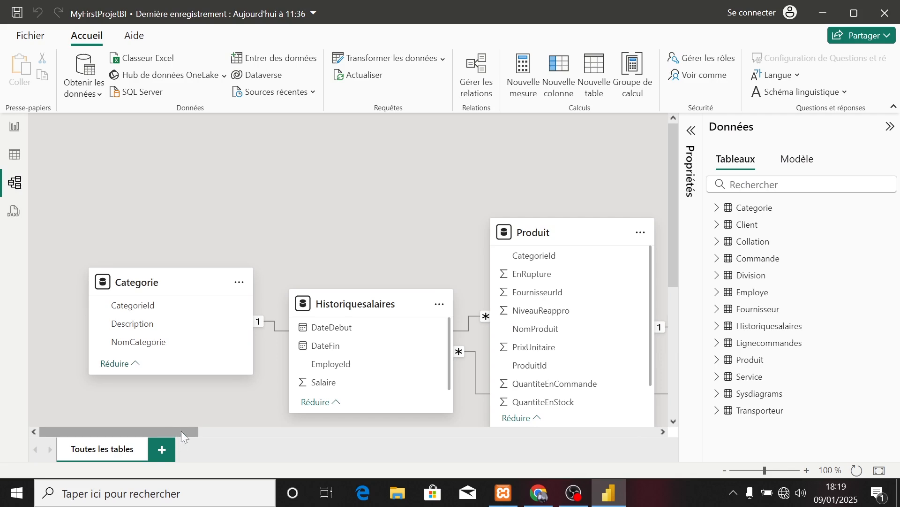
pyautogui.click(725, 470)
pyautogui.click(725, 470)
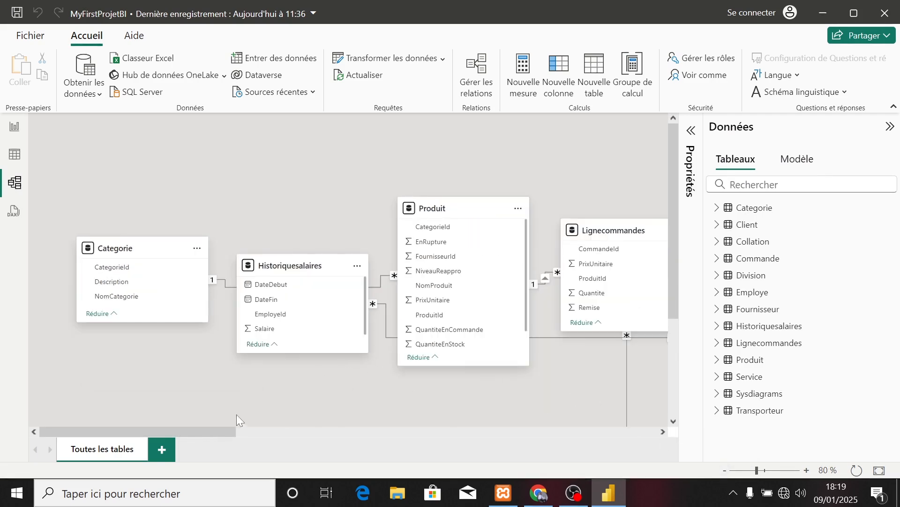
pyautogui.moveTo(224, 431); pyautogui.dragTo(358, 432)
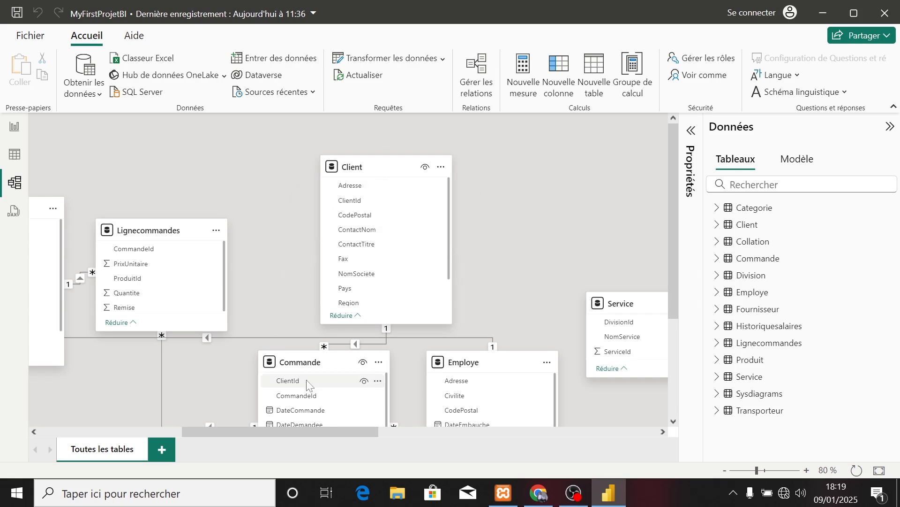
pyautogui.moveTo(672, 261); pyautogui.dragTo(668, 282)
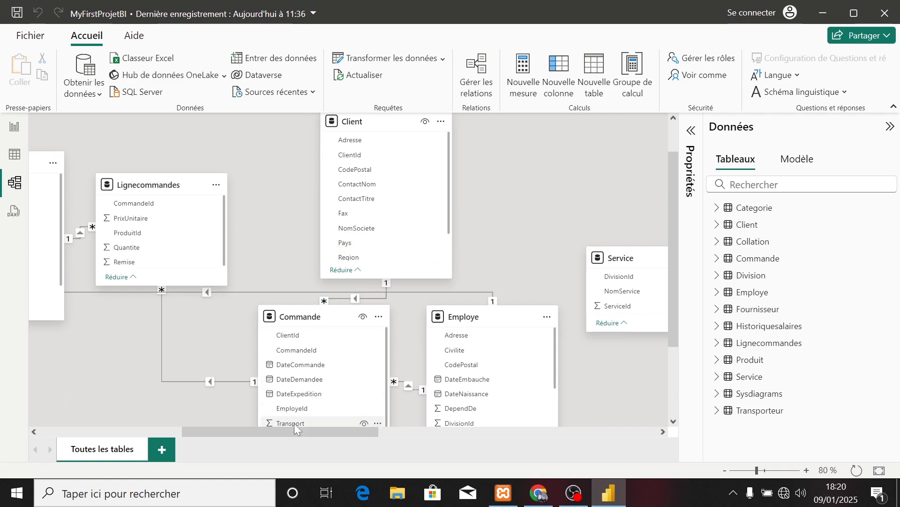
pyautogui.moveTo(297, 432); pyautogui.dragTo(242, 429)
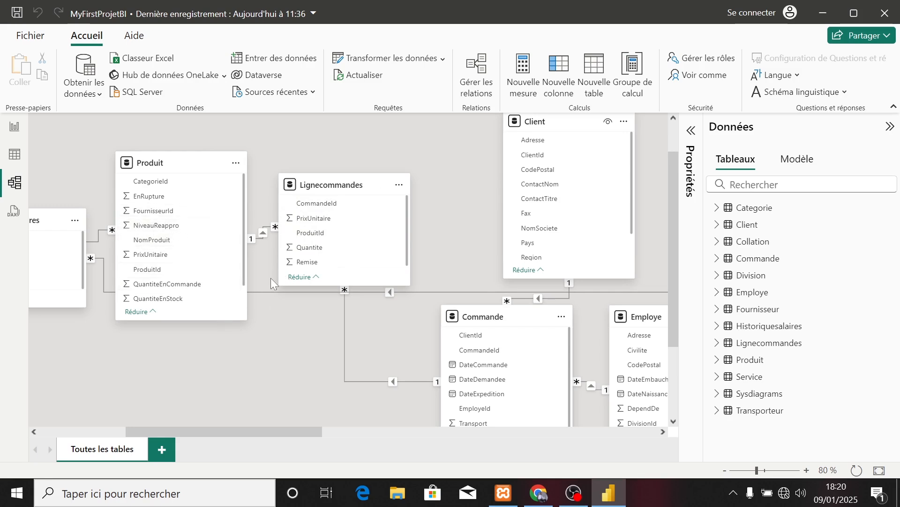
pyautogui.moveTo(263, 429); pyautogui.dragTo(375, 432)
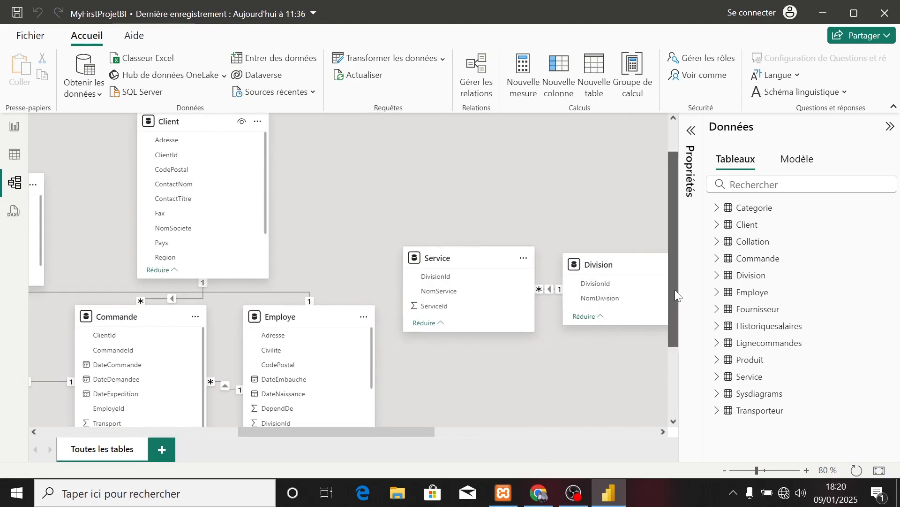
pyautogui.moveTo(674, 289); pyautogui.dragTo(685, 338)
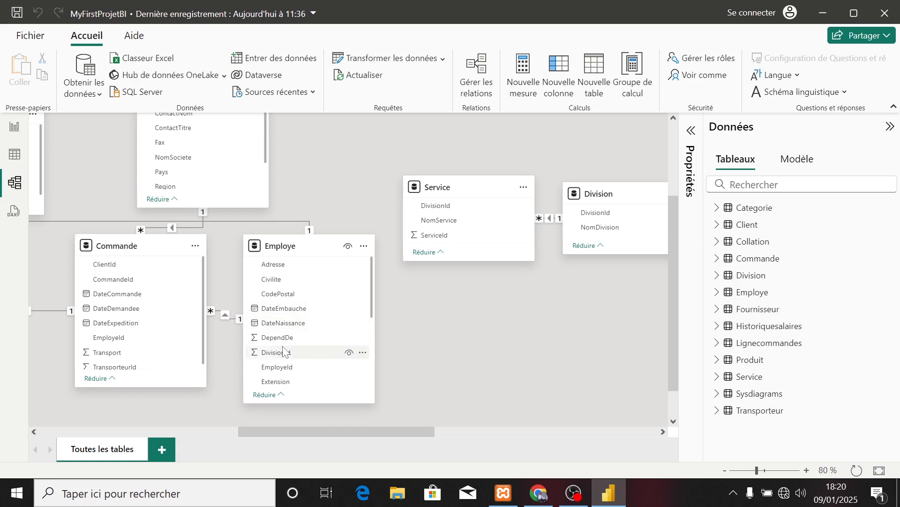
pyautogui.scroll(-5, 283, 349)
pyautogui.scroll(1, 282, 349)
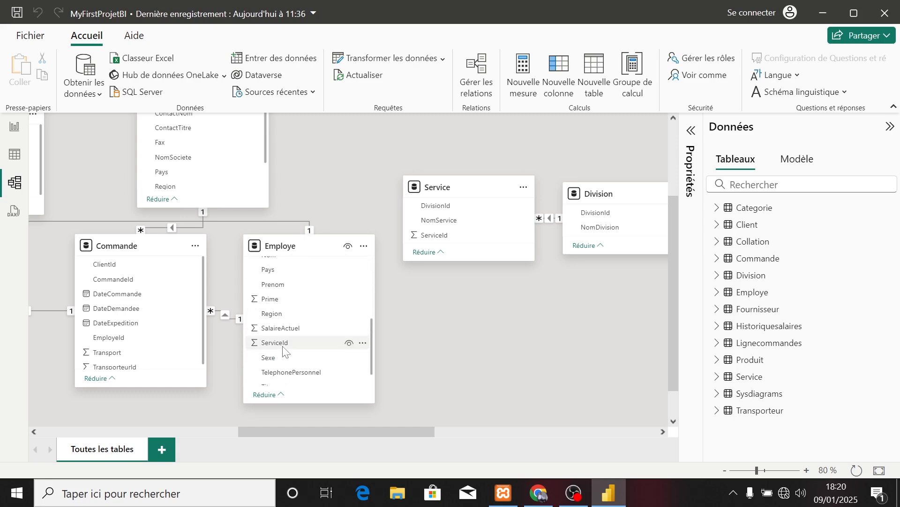
pyautogui.hscroll(-12, 214, 316)
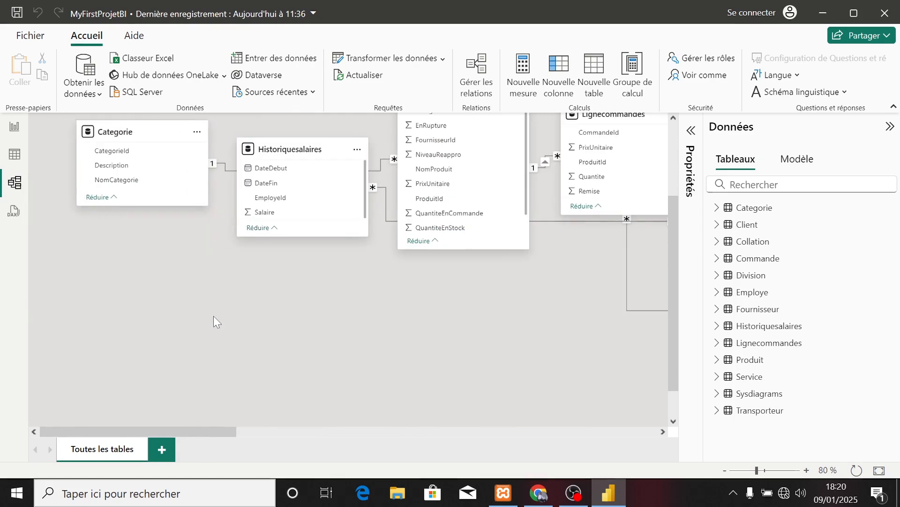
# Add a clustered column chart to the report page with the Produit table's NomProduit field on the X axis.
pyautogui.click(15, 127)
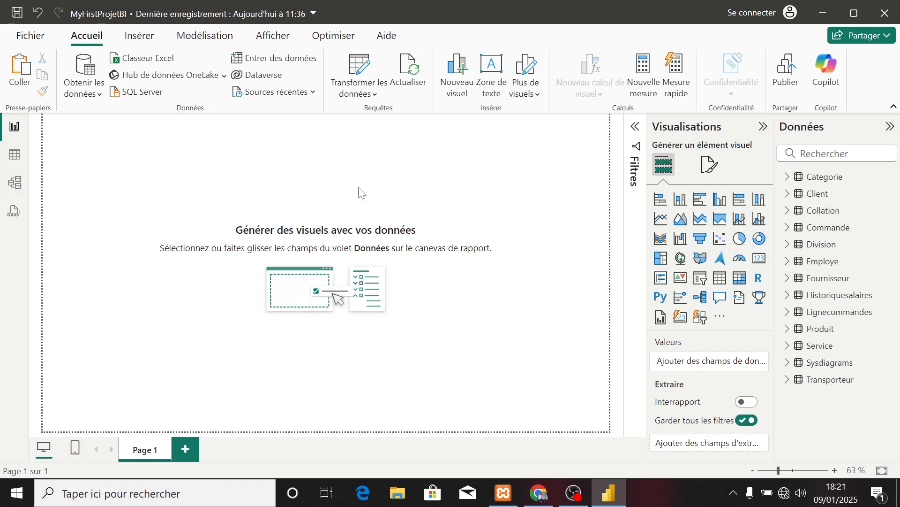
pyautogui.click(721, 202)
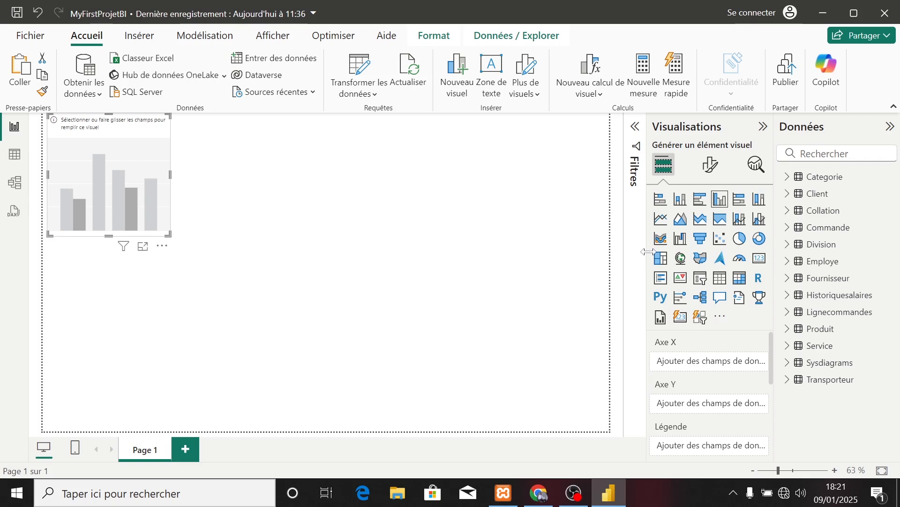
pyautogui.click(789, 330)
pyautogui.scroll(-3, 860, 352)
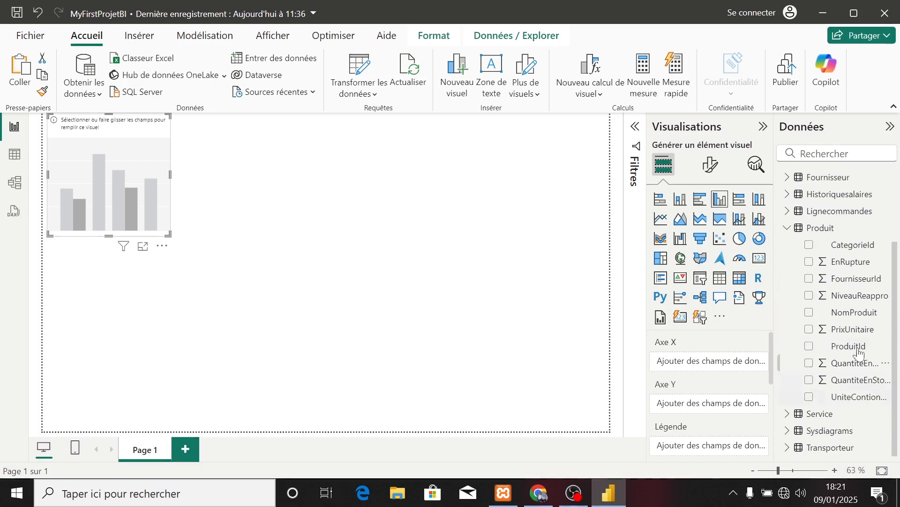
pyautogui.click(810, 313)
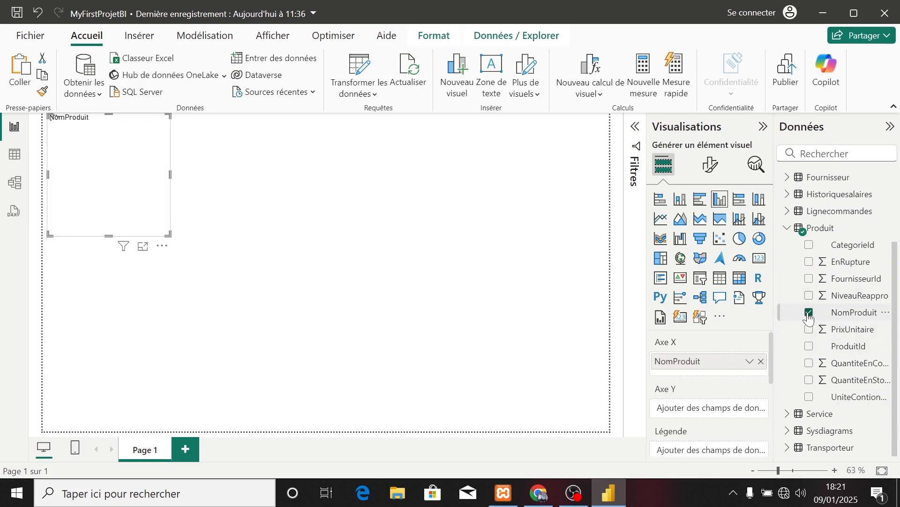
pyautogui.click(790, 231)
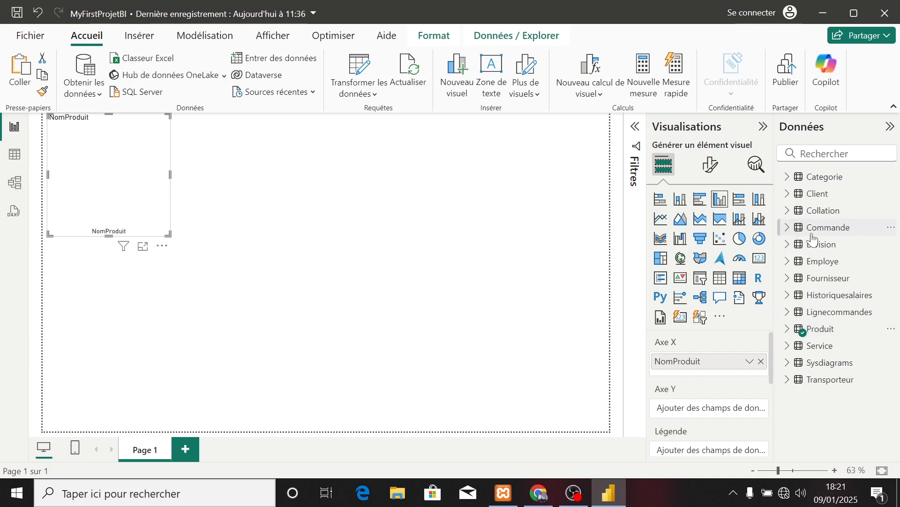
# Put PrixUnitaire from Lignecommandes on the chart's Y axis and enlarge the chart until its columns are readable.
pyautogui.click(792, 313)
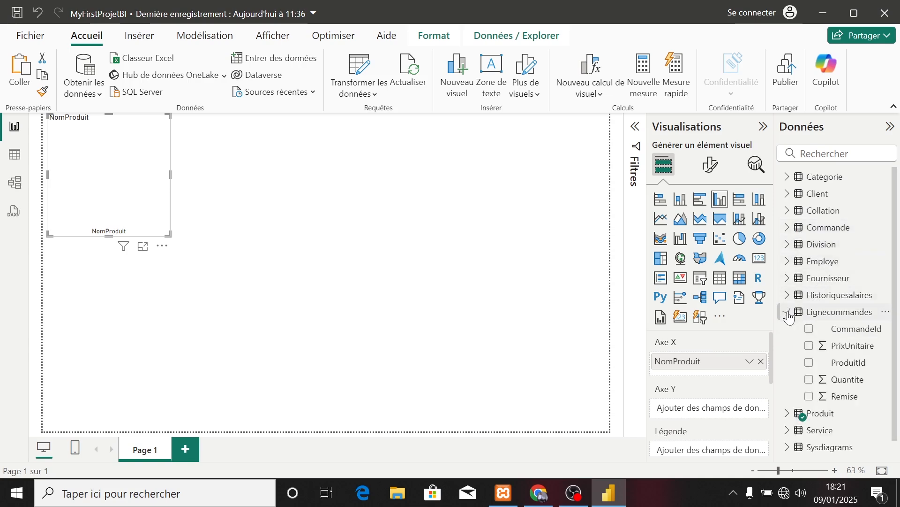
pyautogui.click(809, 346)
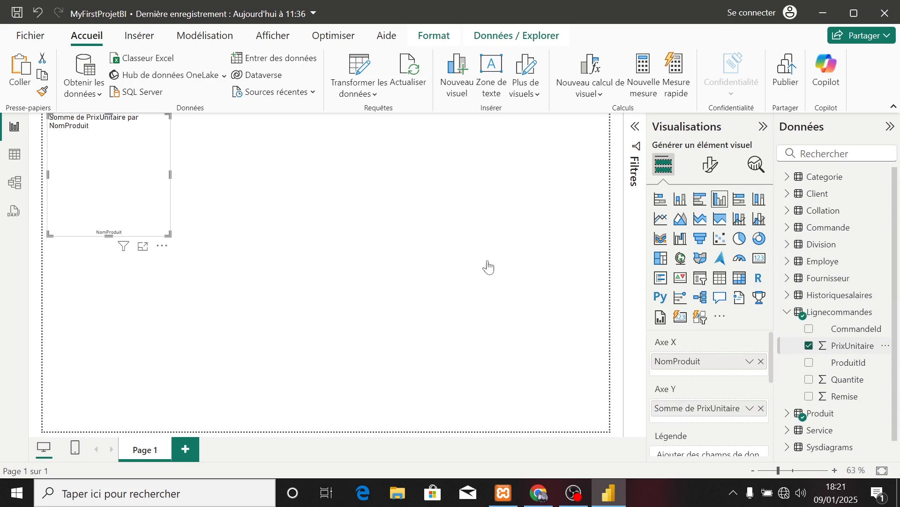
pyautogui.moveTo(166, 233); pyautogui.dragTo(253, 263)
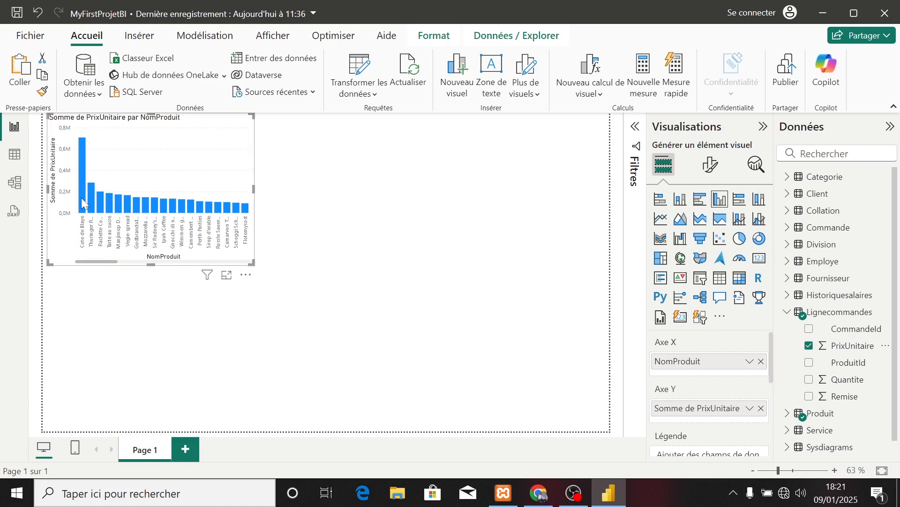
pyautogui.moveTo(84, 205)
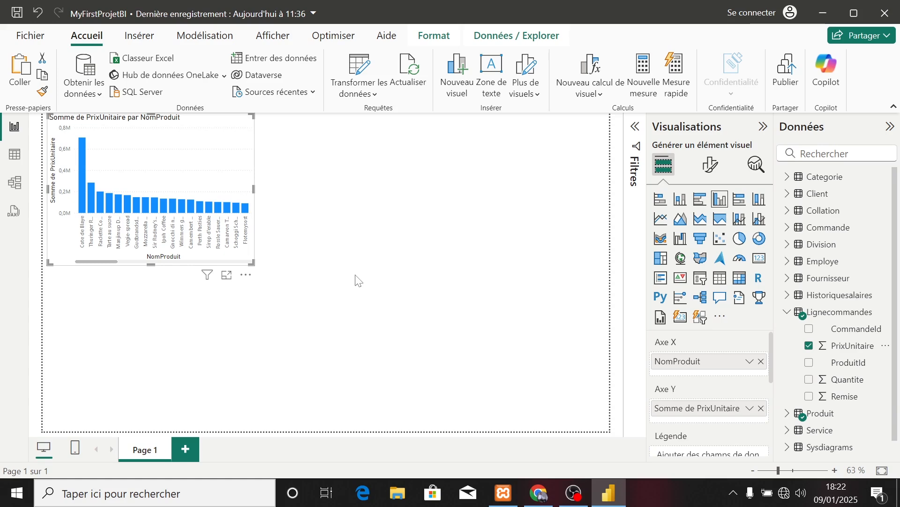
# Insert a table visual on the report page and place it to the right of the column chart.
pyautogui.click(531, 257)
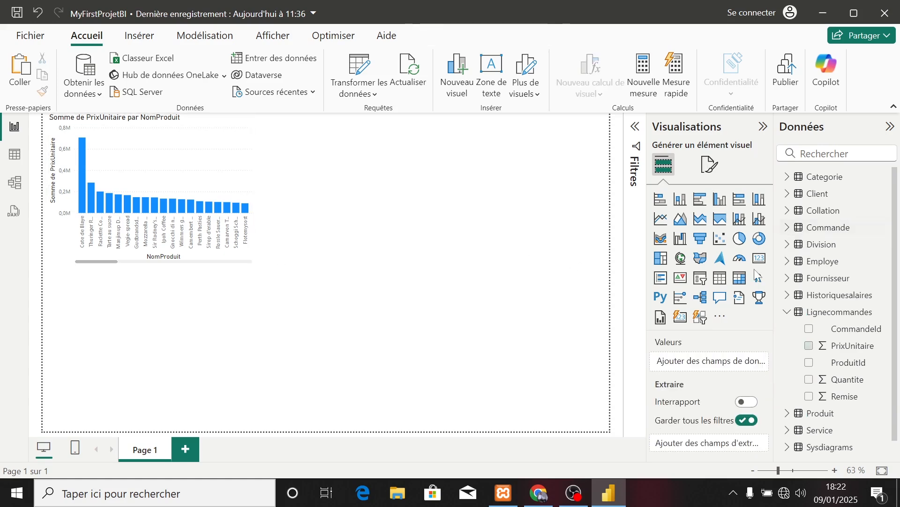
pyautogui.click(720, 278)
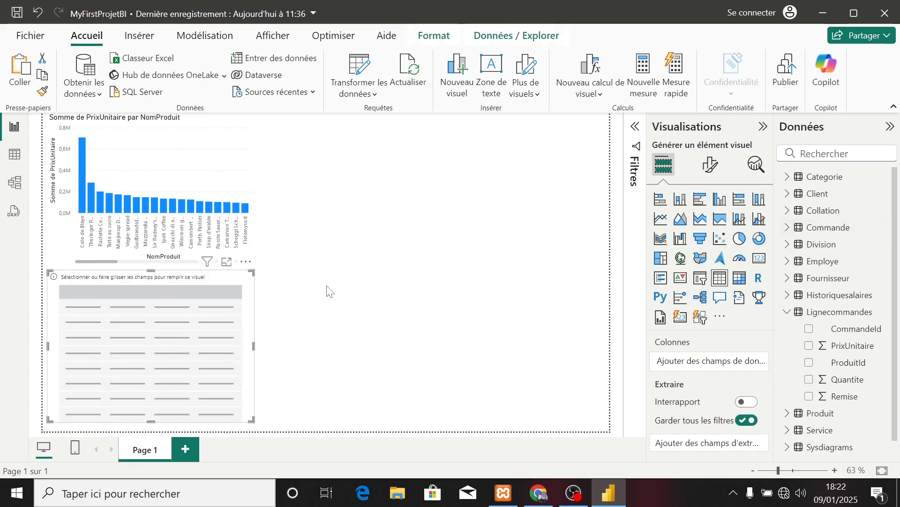
pyautogui.moveTo(165, 267); pyautogui.dragTo(416, 122)
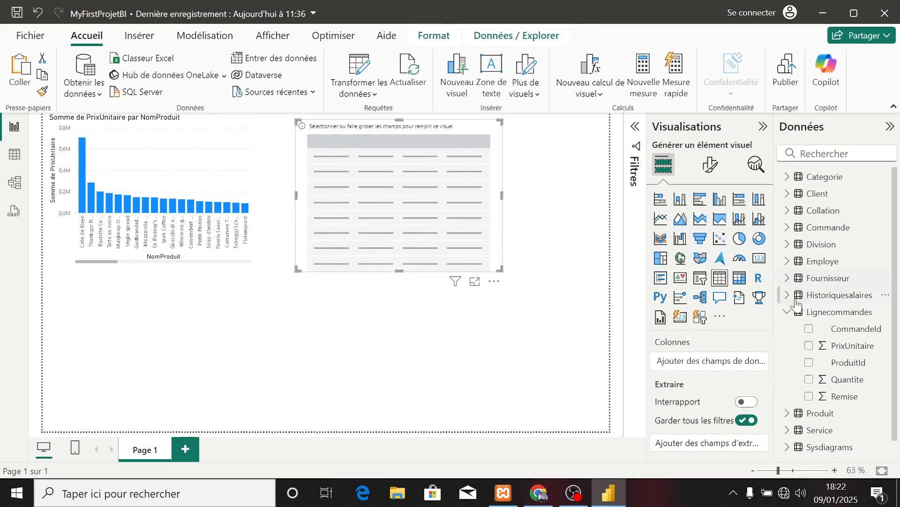
# Add the NomService field from the Service table to the table visual's columns.
pyautogui.click(788, 311)
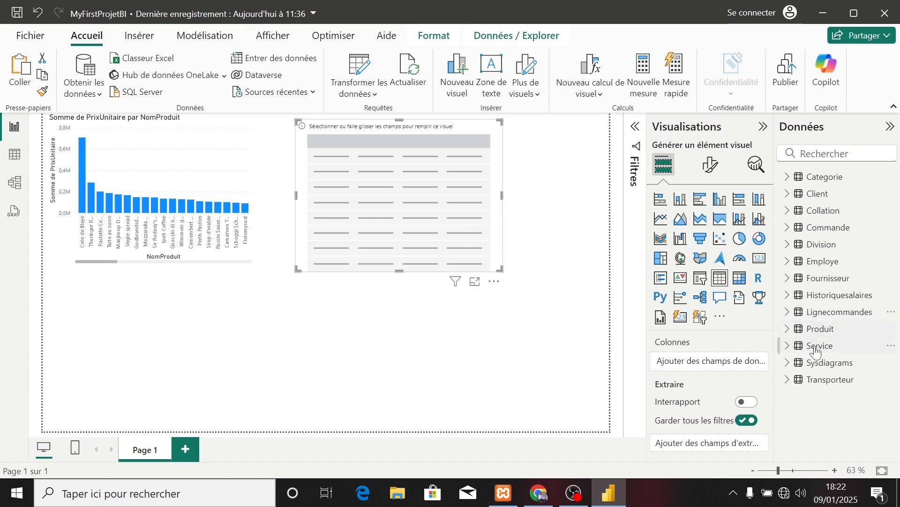
pyautogui.click(789, 346)
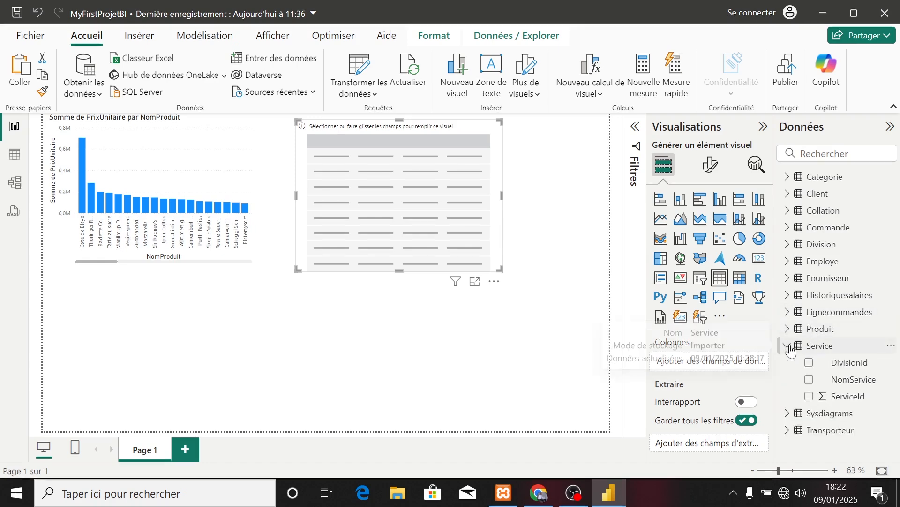
pyautogui.click(810, 381)
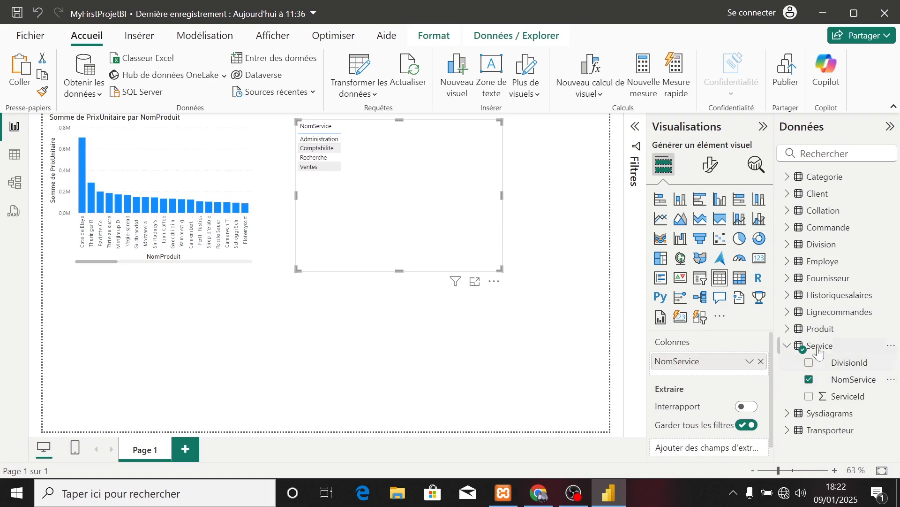
pyautogui.click(789, 347)
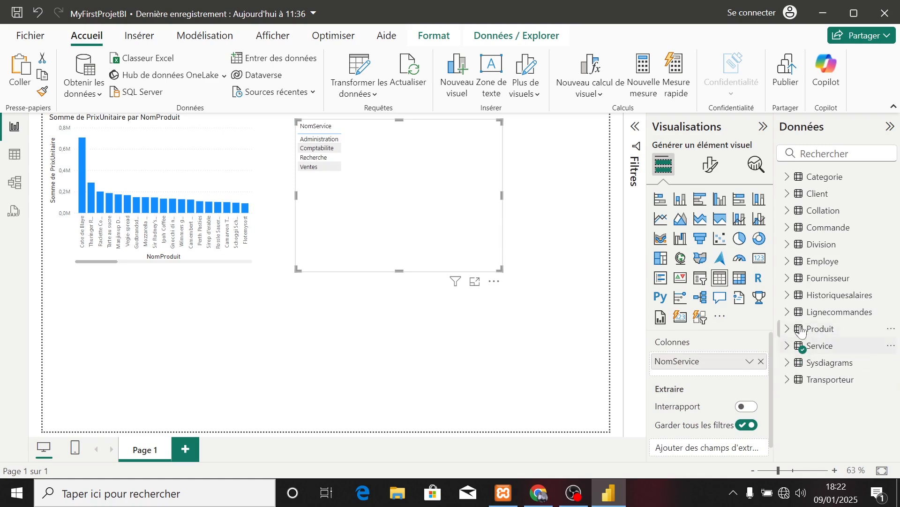
# Add the Nom field from the Employe table to the table visual's columns.
pyautogui.click(791, 262)
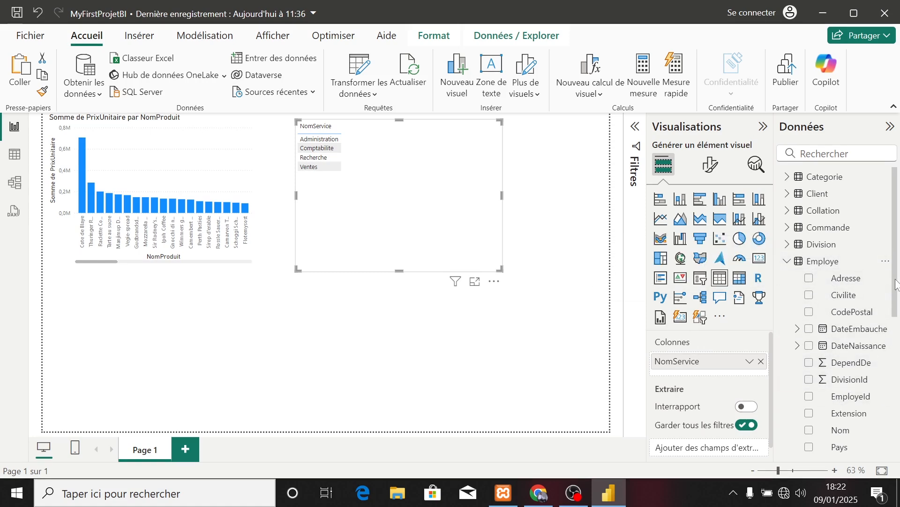
pyautogui.scroll(-3, 867, 324)
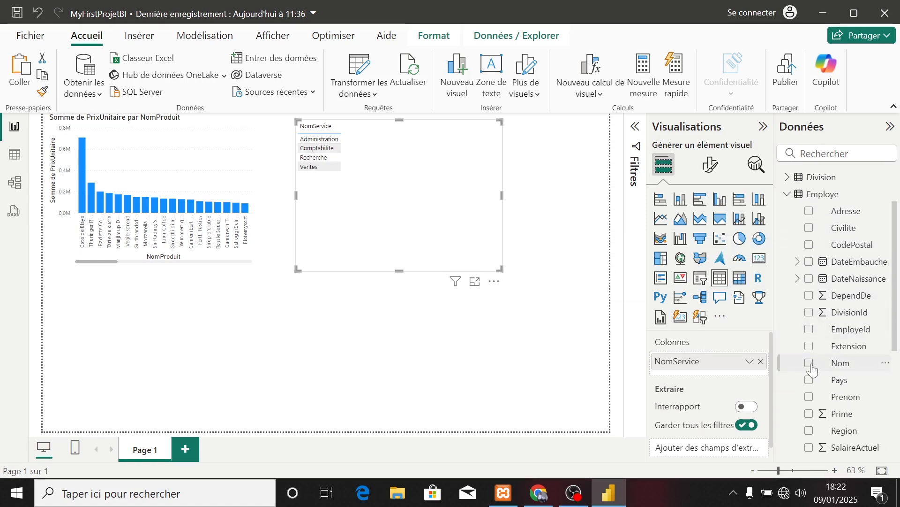
pyautogui.click(809, 363)
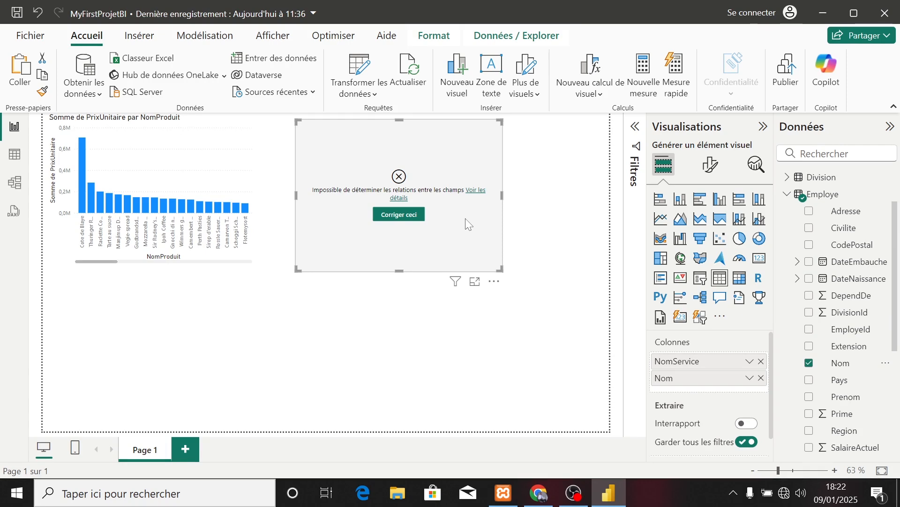
# Examine the model diagram for relationships linking the Service, Employe and Division tables.
pyautogui.click(15, 183)
pyautogui.scroll(3, 359, 298)
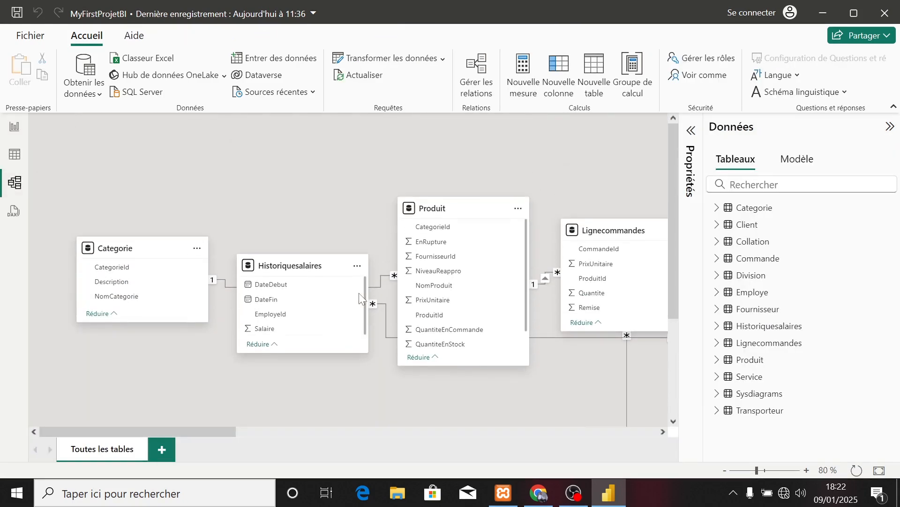
pyautogui.hscroll(10, 359, 298)
pyautogui.hscroll(10, 359, 293)
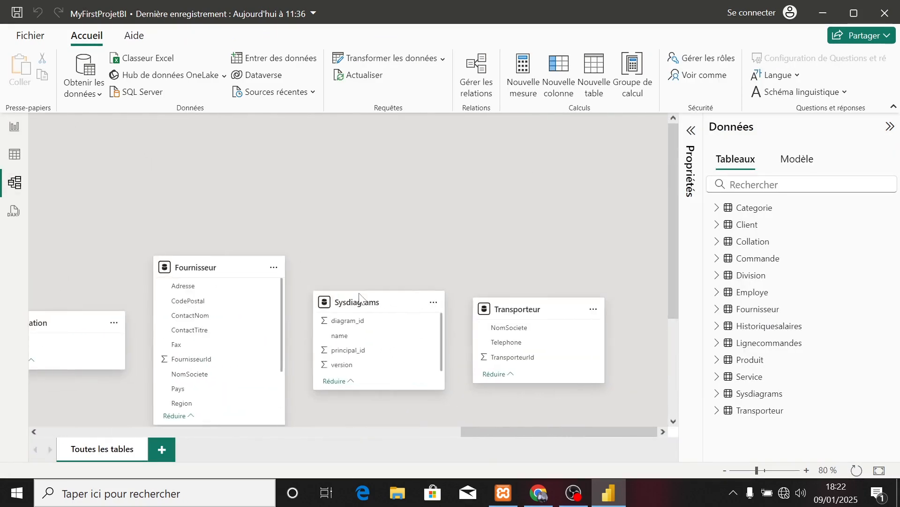
pyautogui.hscroll(-10, 361, 298)
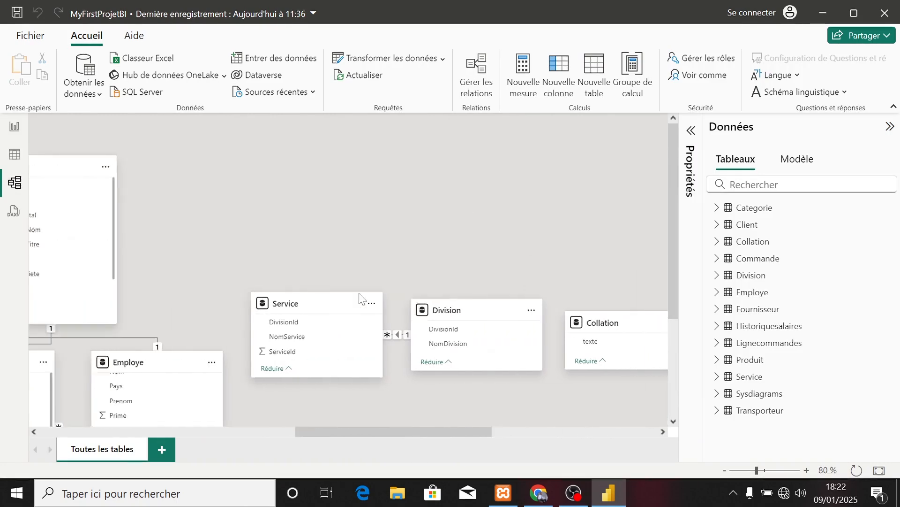
pyautogui.hscroll(10, 359, 298)
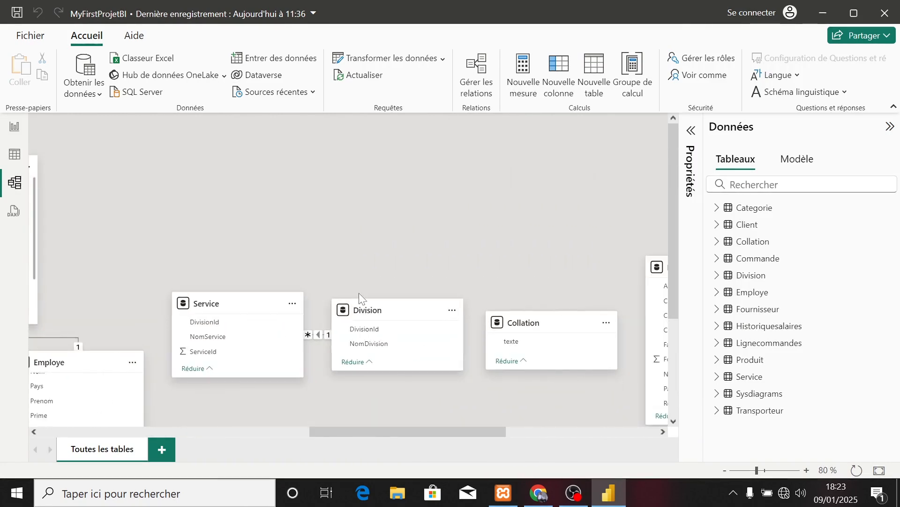
pyautogui.scroll(-2, 358, 293)
pyautogui.moveTo(343, 431); pyautogui.dragTo(310, 436)
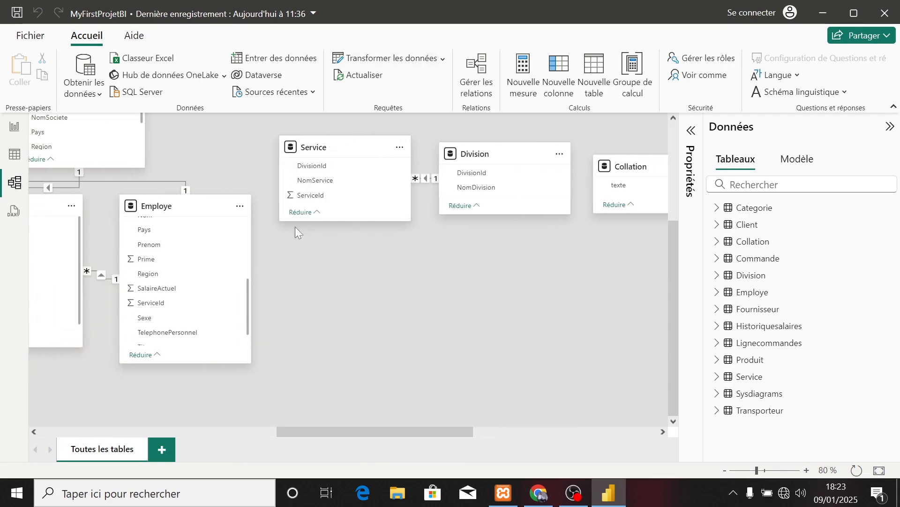
pyautogui.click(319, 167)
pyautogui.moveTo(319, 167); pyautogui.dragTo(173, 306)
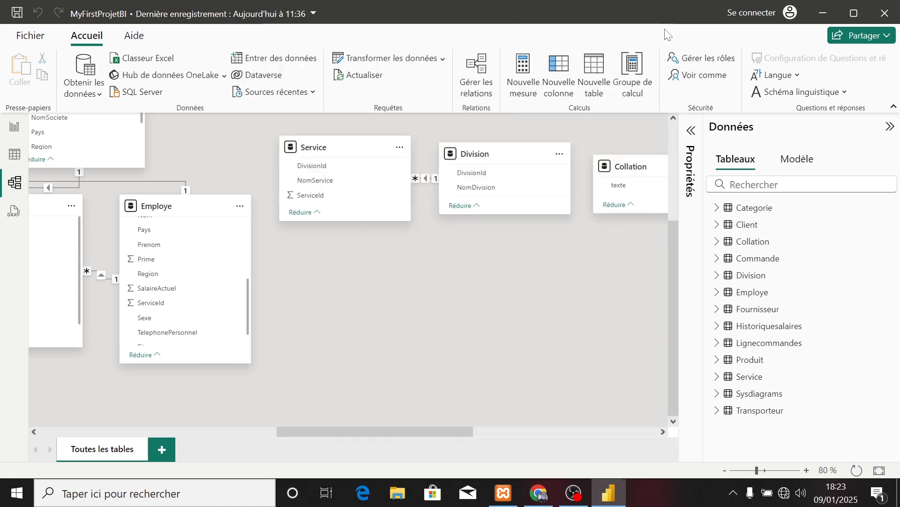
pyautogui.click(666, 30)
pyautogui.click(397, 275)
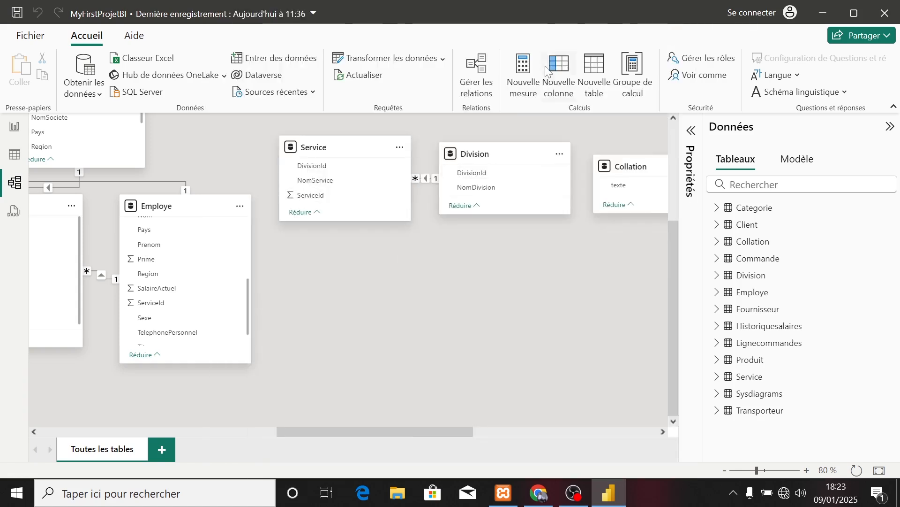
# Try to define a new relationship from the Service table to the Employe table.
pyautogui.click(476, 83)
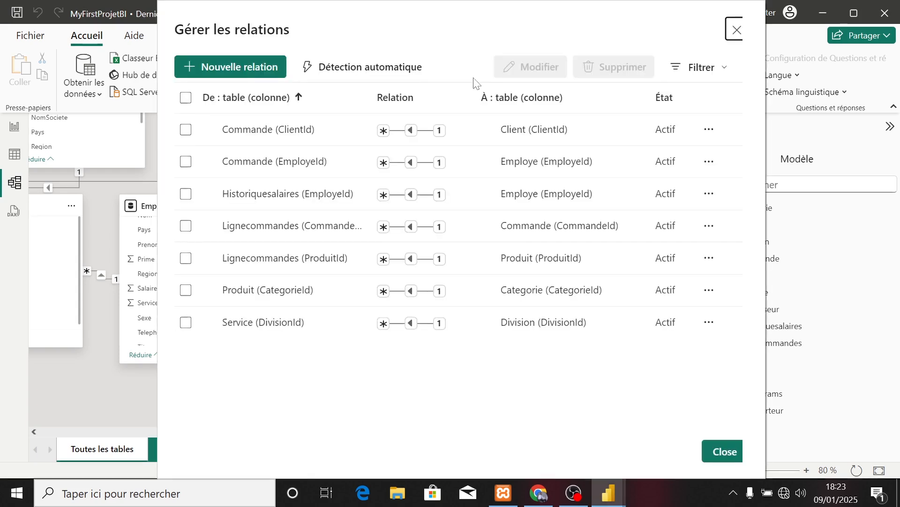
pyautogui.click(249, 68)
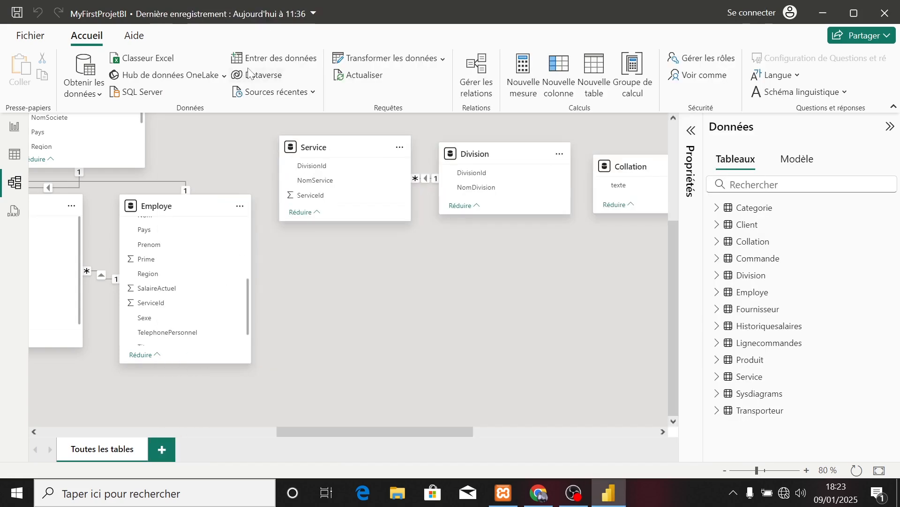
pyautogui.click(360, 104)
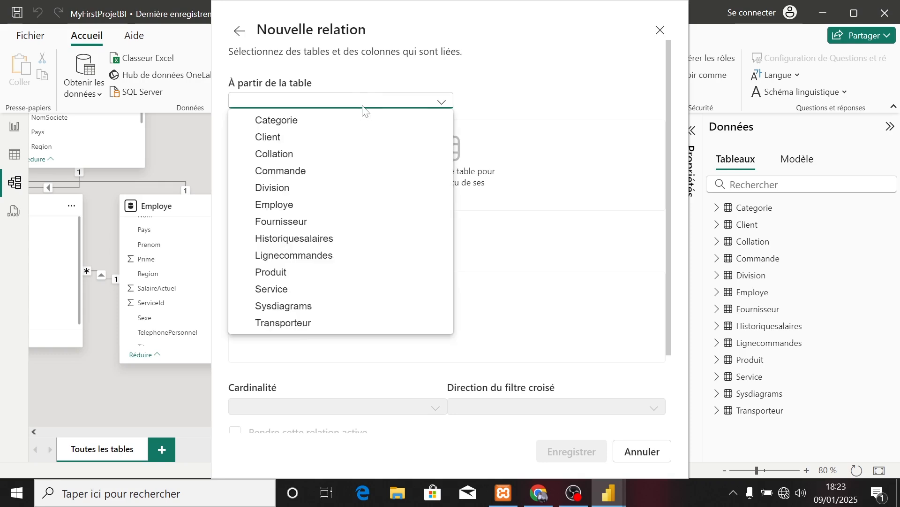
pyautogui.click(284, 289)
pyautogui.click(308, 237)
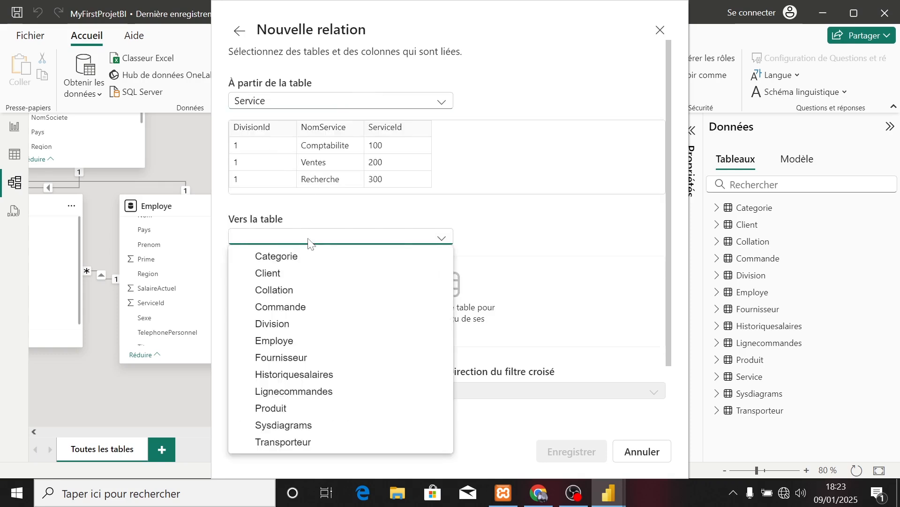
pyautogui.click(295, 345)
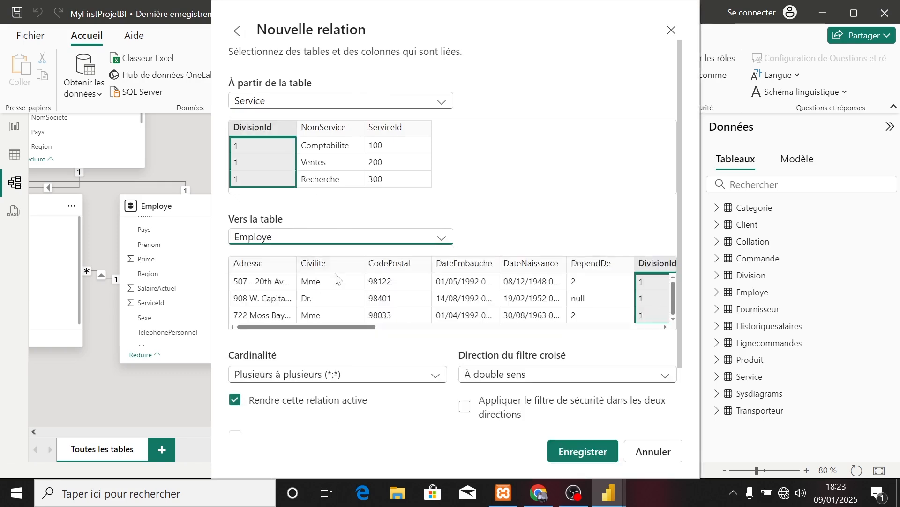
# Pair the ServiceId columns of Service and Employe, review the cardinality settings, and discard the new relationship.
pyautogui.click(393, 135)
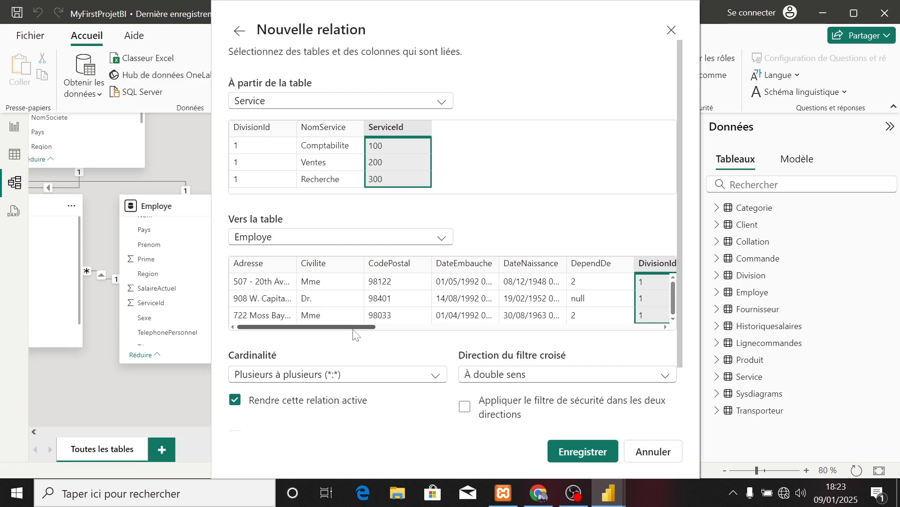
pyautogui.moveTo(359, 329); pyautogui.dragTo(614, 337)
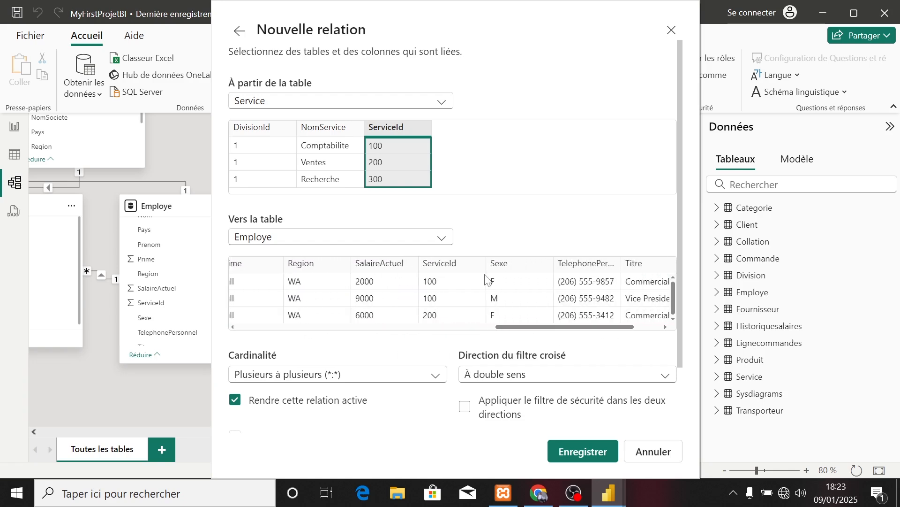
pyautogui.click(458, 268)
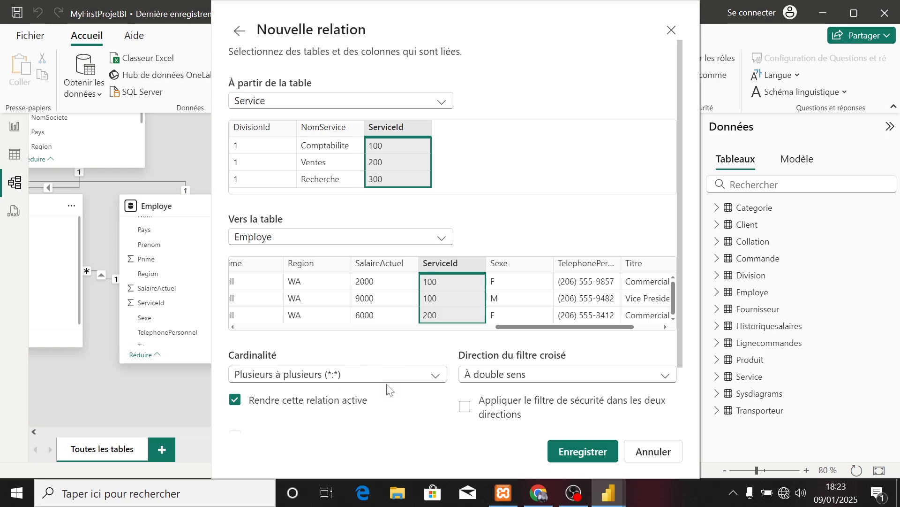
pyautogui.scroll(-2, 388, 390)
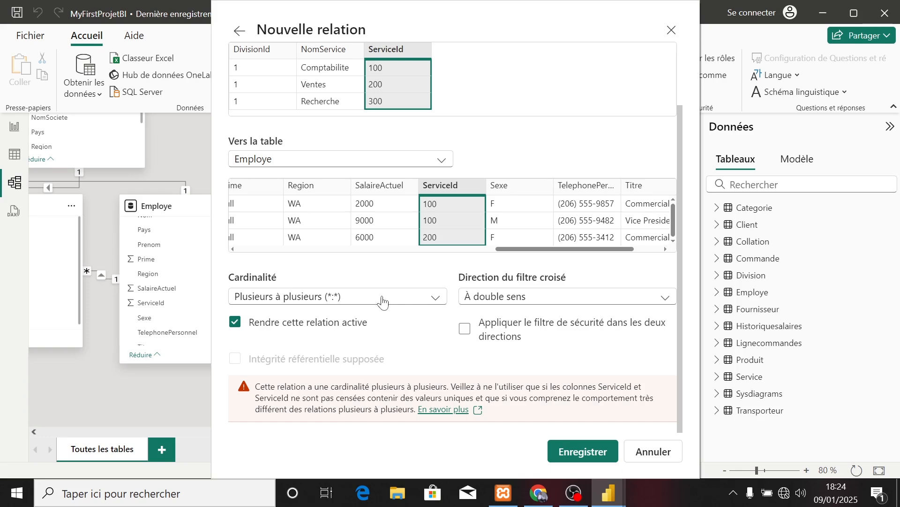
pyautogui.scroll(3, 383, 300)
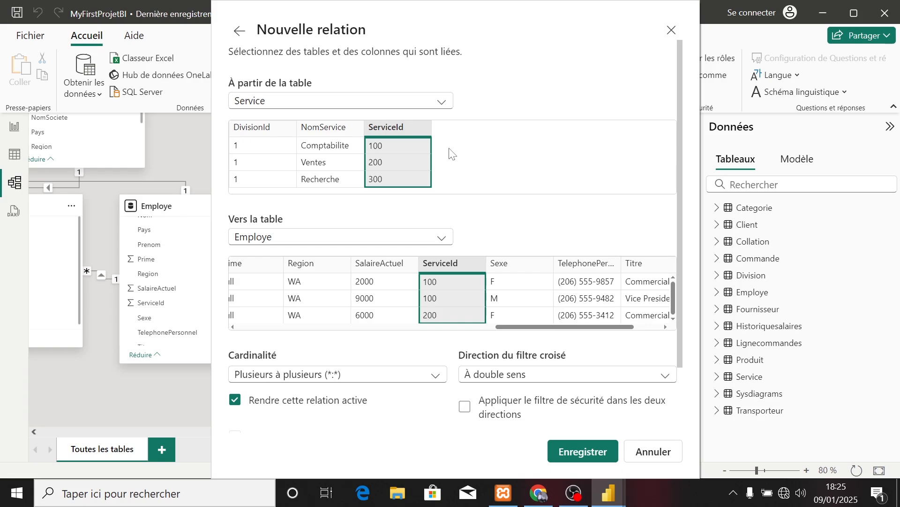
pyautogui.click(647, 453)
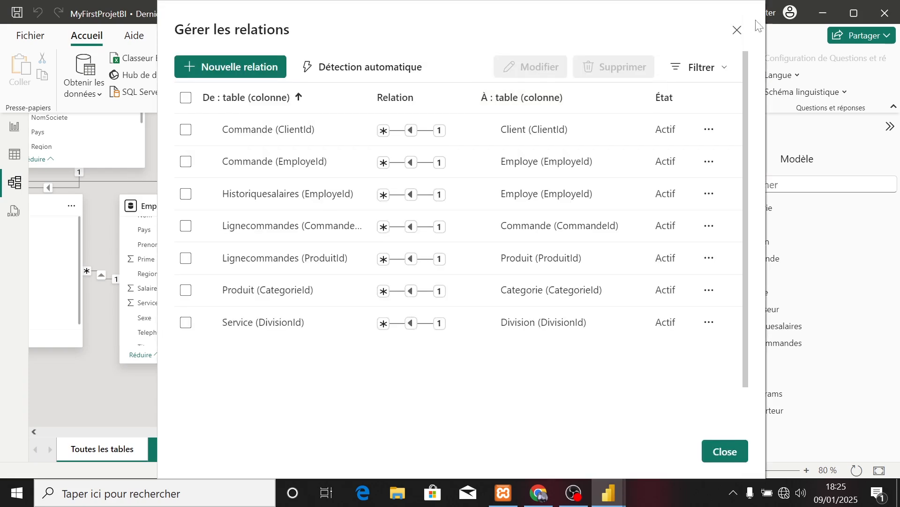
pyautogui.click(738, 28)
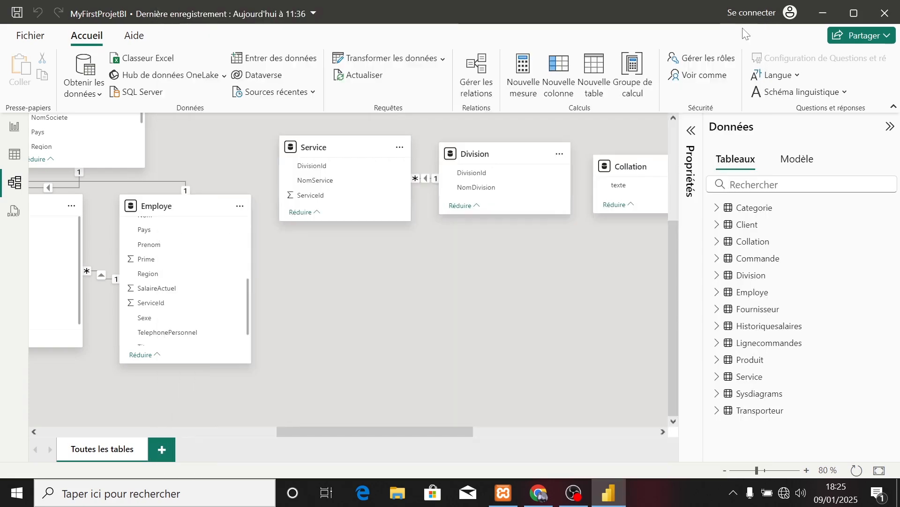
# Add a calculated column named Idservice to the Service table in the table view.
pyautogui.click(14, 159)
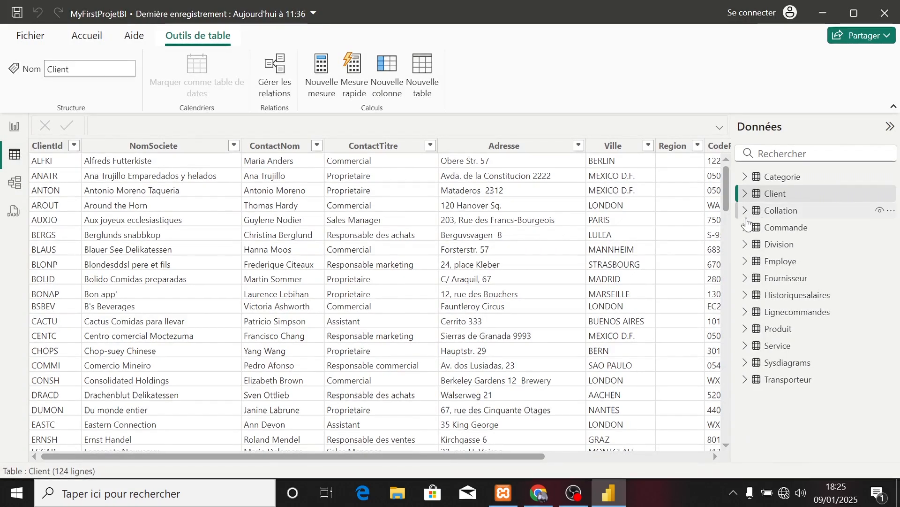
pyautogui.click(779, 347)
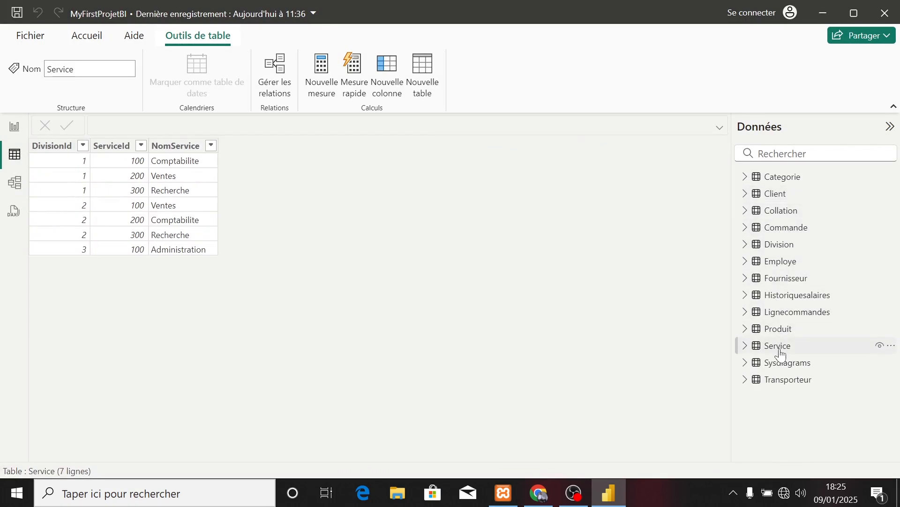
pyautogui.click(382, 79)
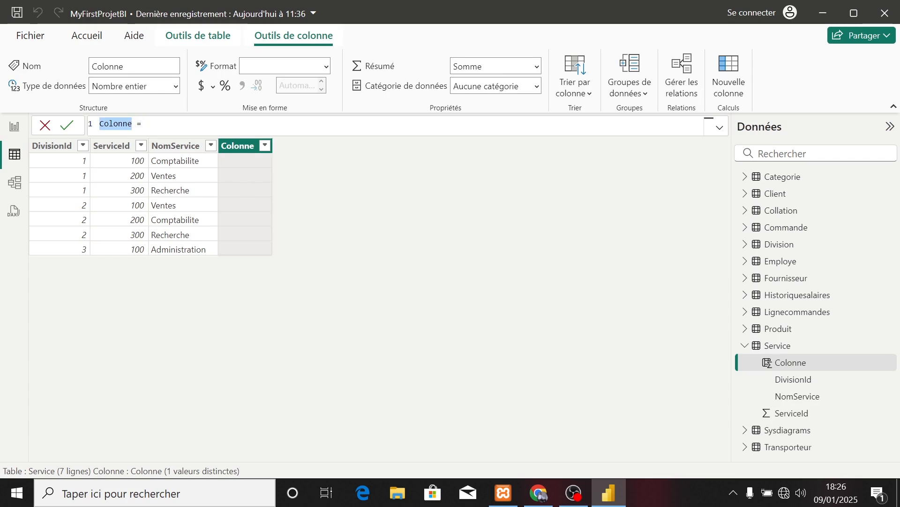
pyautogui.write('Id')
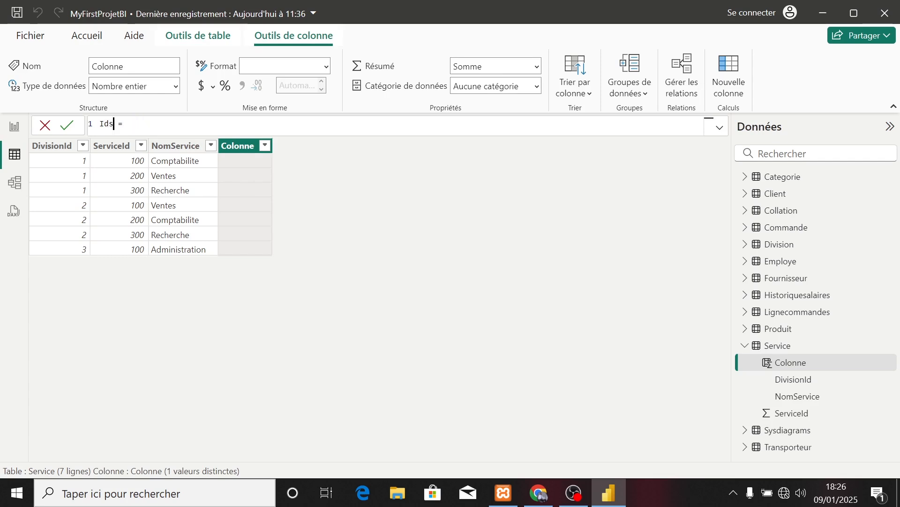
pyautogui.write('service')
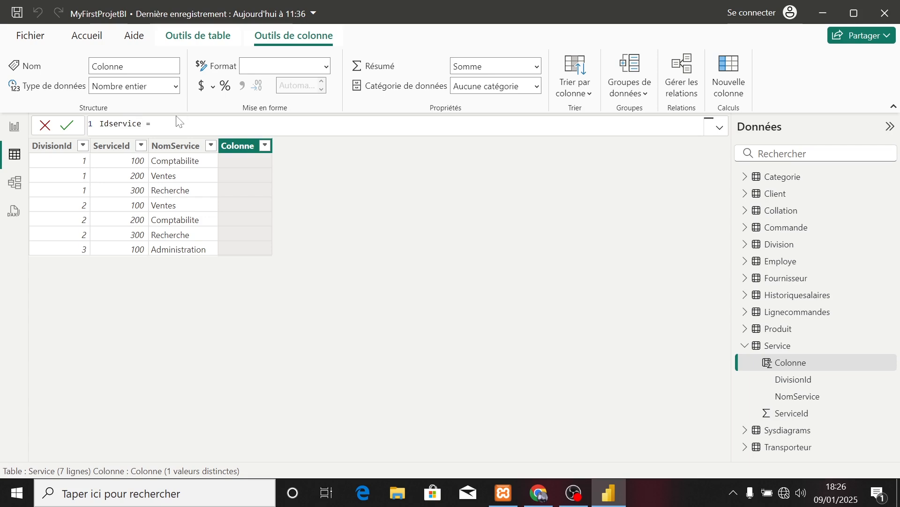
pyautogui.write('s')
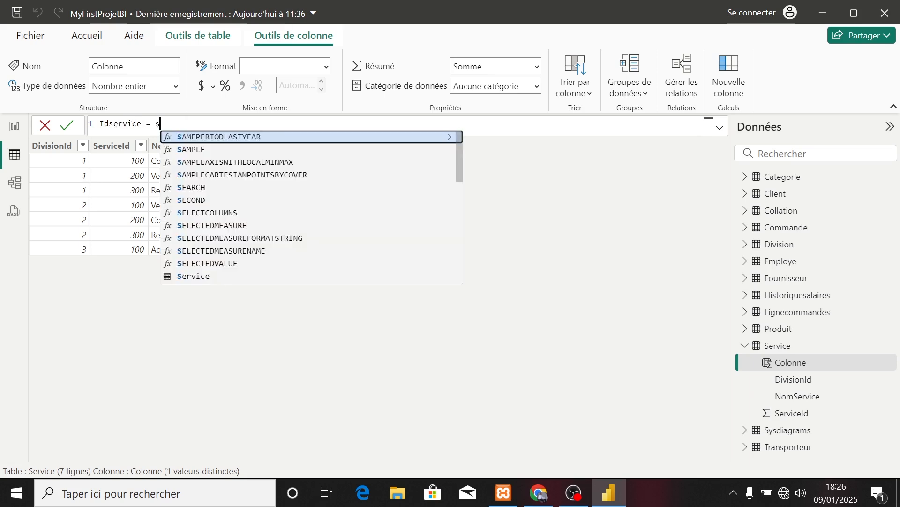
# Begin the Idservice formula with a reference to Service[ServiceId].
pyautogui.press('BackSpace')
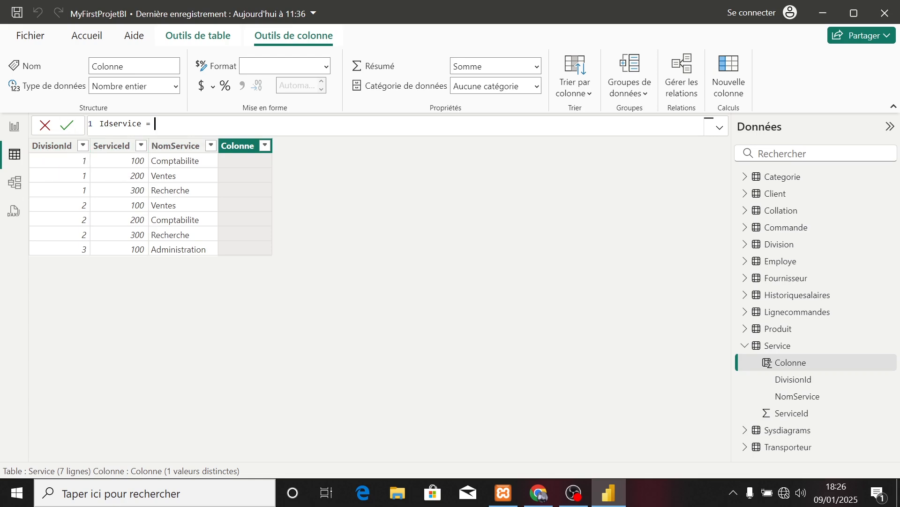
pyautogui.write('serv')
pyautogui.press('Down')
pyautogui.press('Down')
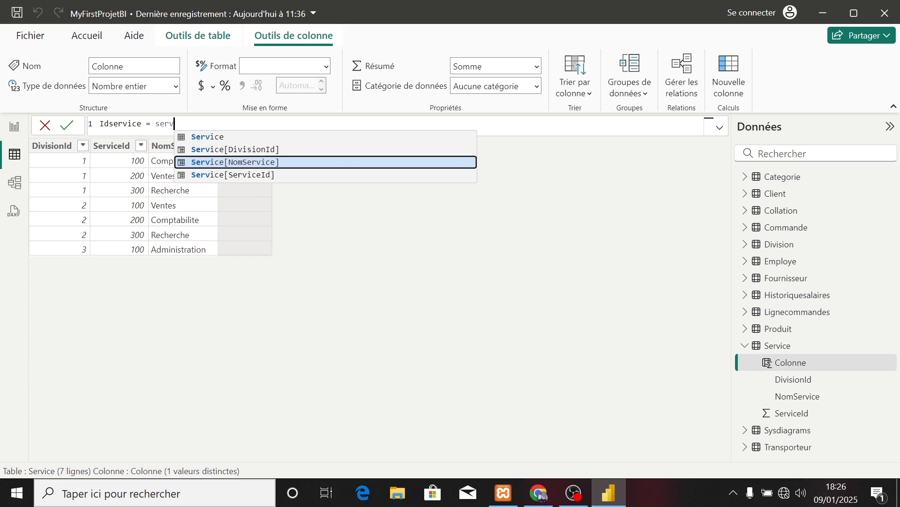
pyautogui.press('Down')
pyautogui.press('Tab')
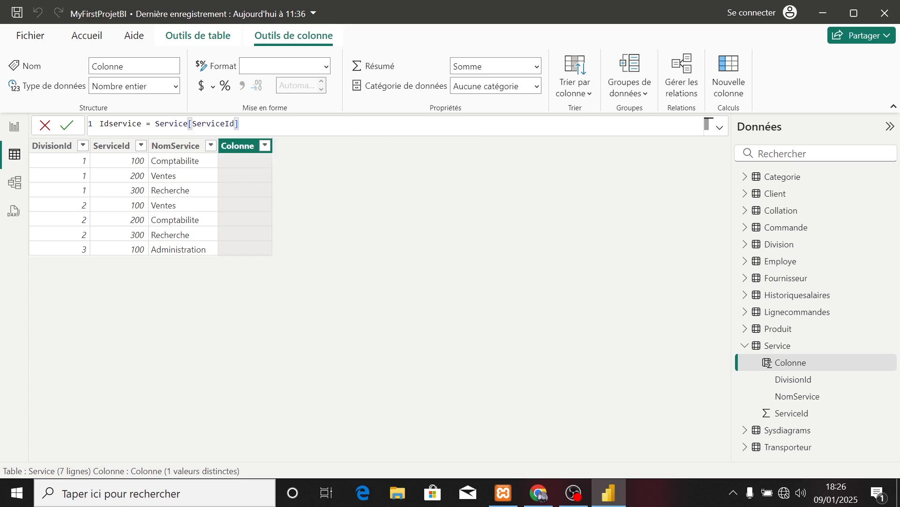
# Append &","&Service[DivisionId] to the Idservice formula and commit it.
pyautogui.write('&é')
pyautogui.press('BackSpace')
pyautogui.write('","&serv')
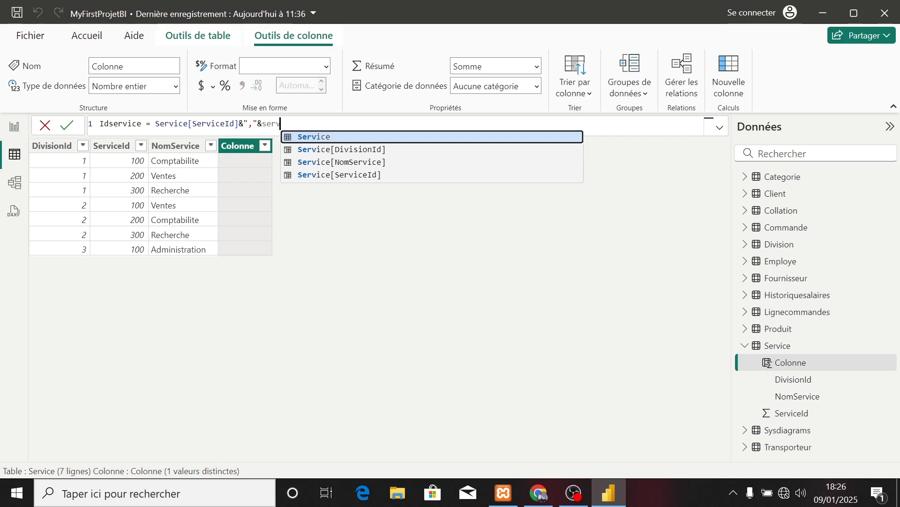
pyautogui.press('Down')
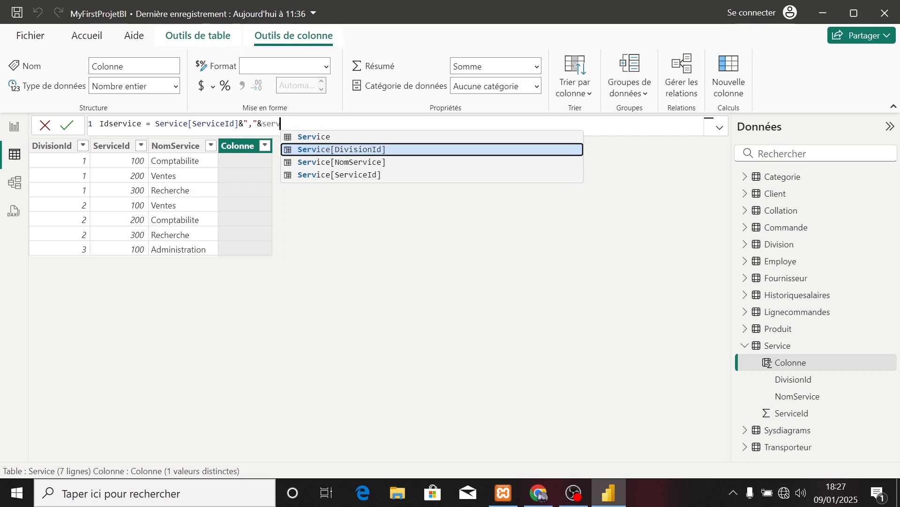
pyautogui.press('Tab')
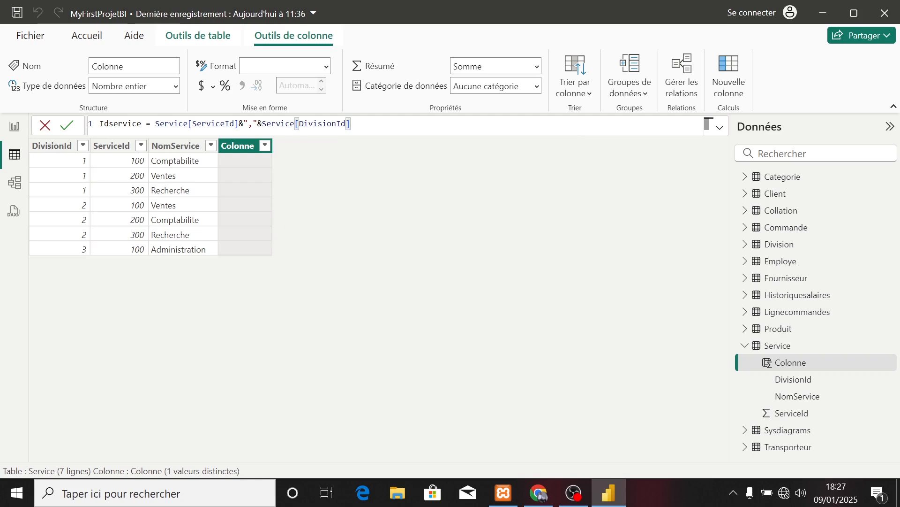
pyautogui.press('Return')
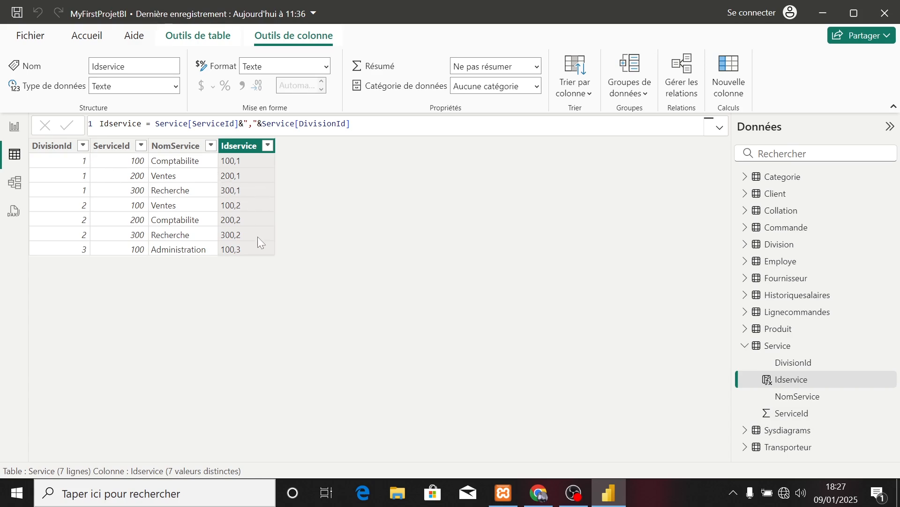
# Add a calculated column named Idservice to the Employe table.
pyautogui.click(784, 264)
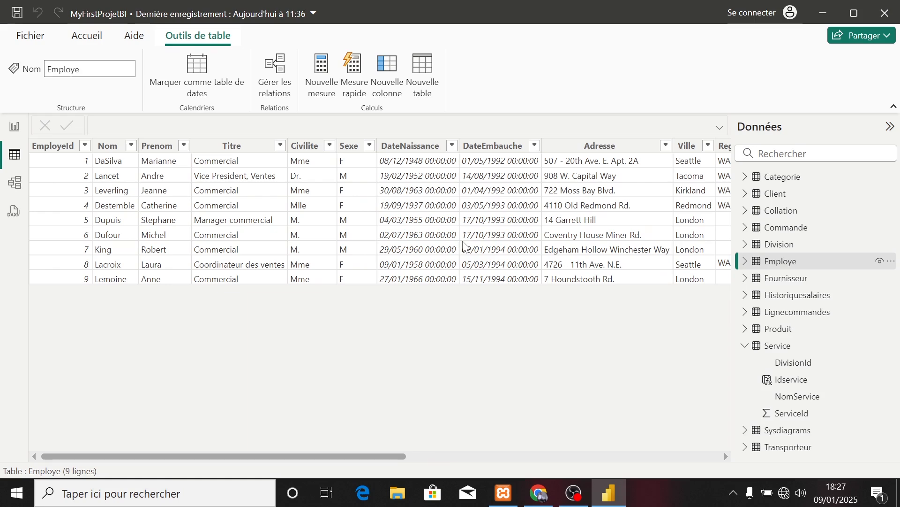
pyautogui.click(387, 75)
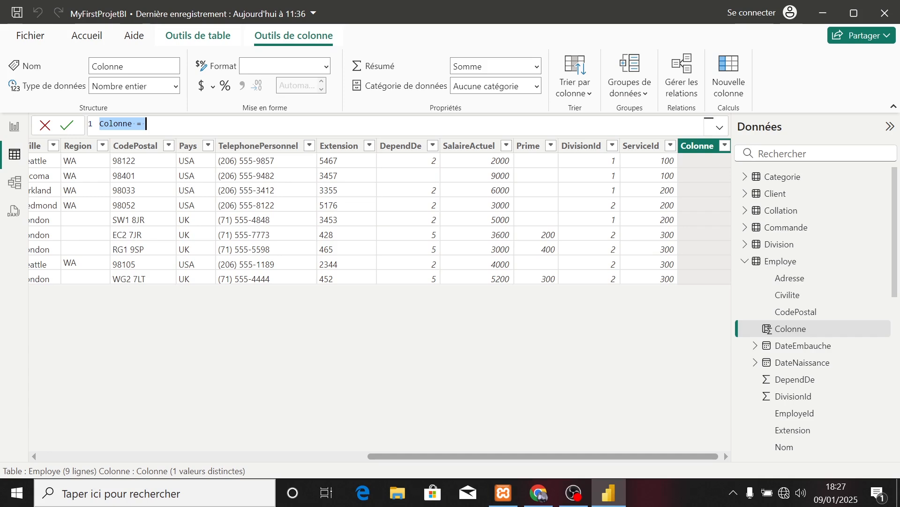
pyautogui.press('BackSpace')
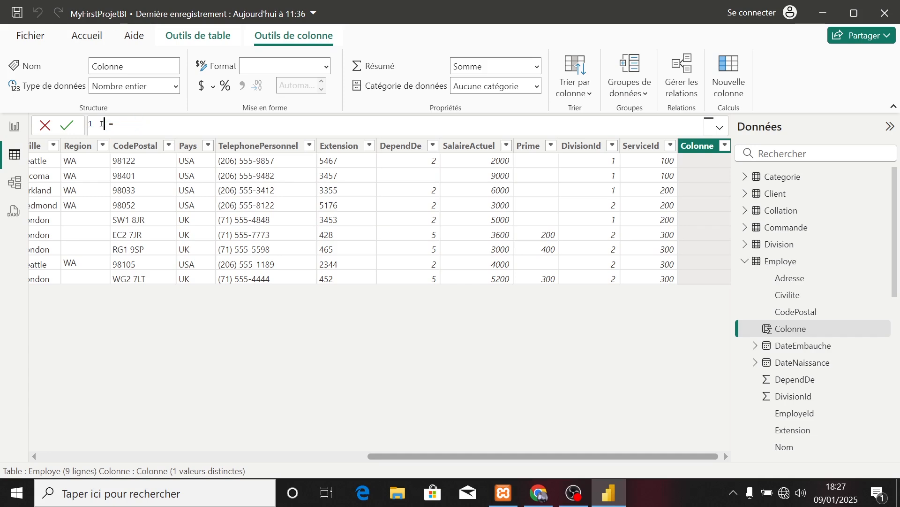
pyautogui.write('Idservice = emplo')
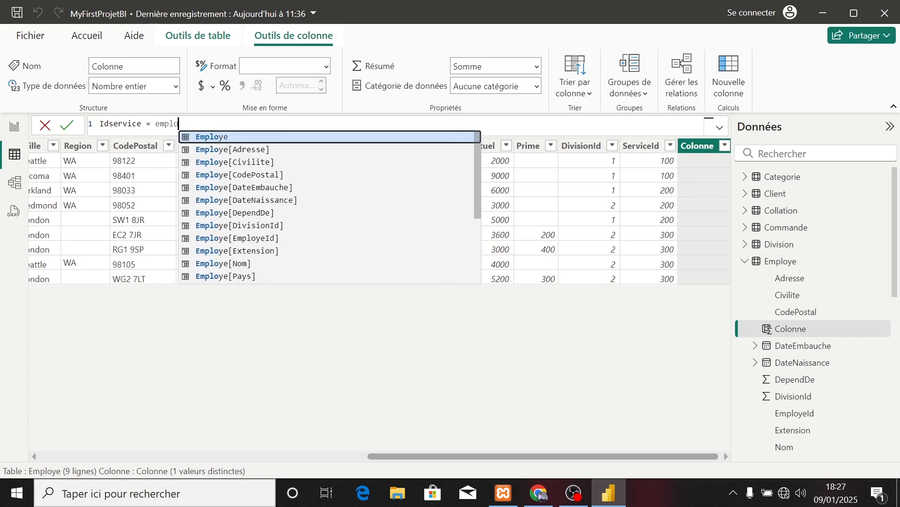
# Name the new Employe column Idservice and begin its formula with a reference to Employe[ServiceId].
pyautogui.press('Down')
pyautogui.press('Down')
pyautogui.press('Down')
pyautogui.press('Down')
pyautogui.press('Down')
pyautogui.press('Down')
pyautogui.press('Down')
pyautogui.press('Down')
pyautogui.press('Down')
pyautogui.press('Down')
pyautogui.press('Down')
pyautogui.press('Down')
pyautogui.press('Down')
pyautogui.press('Down')
pyautogui.press('Down')
pyautogui.press('Down')
pyautogui.press('Down')
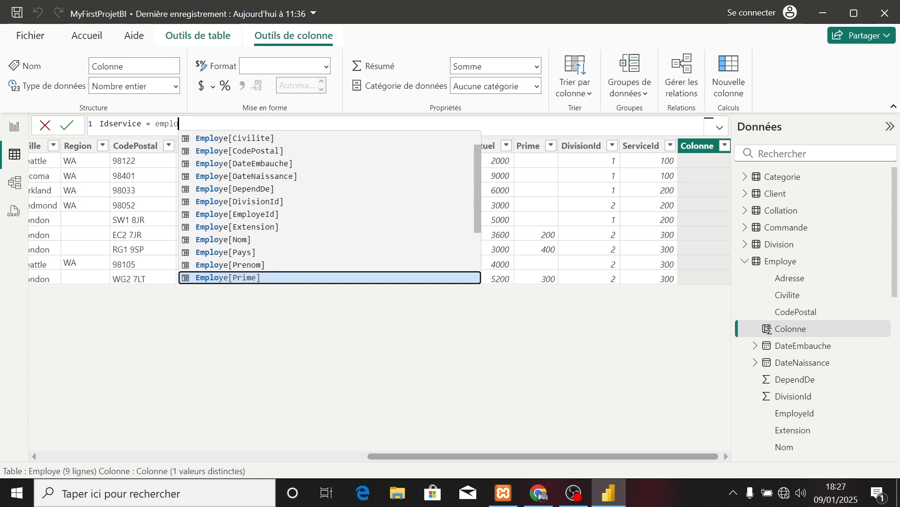
pyautogui.press('Down')
pyautogui.press('Up')
pyautogui.press('Up')
pyautogui.press('Up')
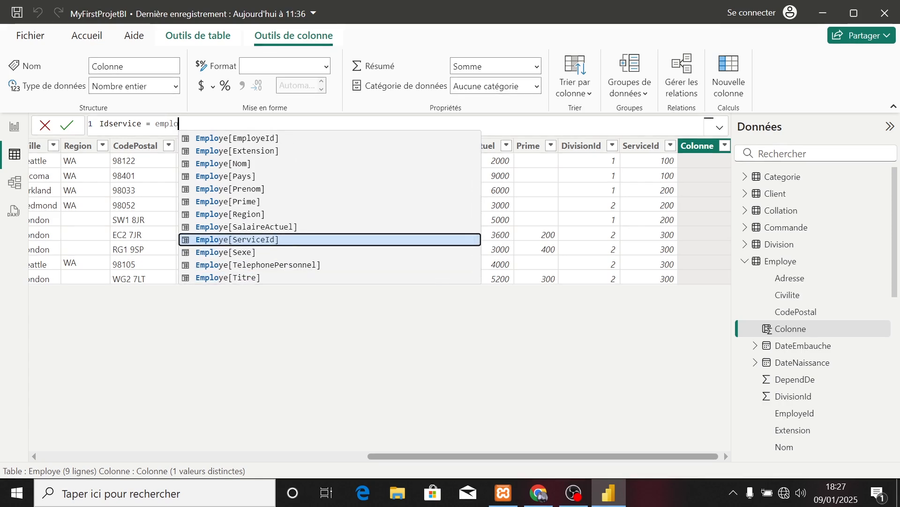
pyautogui.press('Tab')
# Append &","&Employe[DivisionId] to the Employe table's Idservice formula and commit it.
pyautogui.write('&')
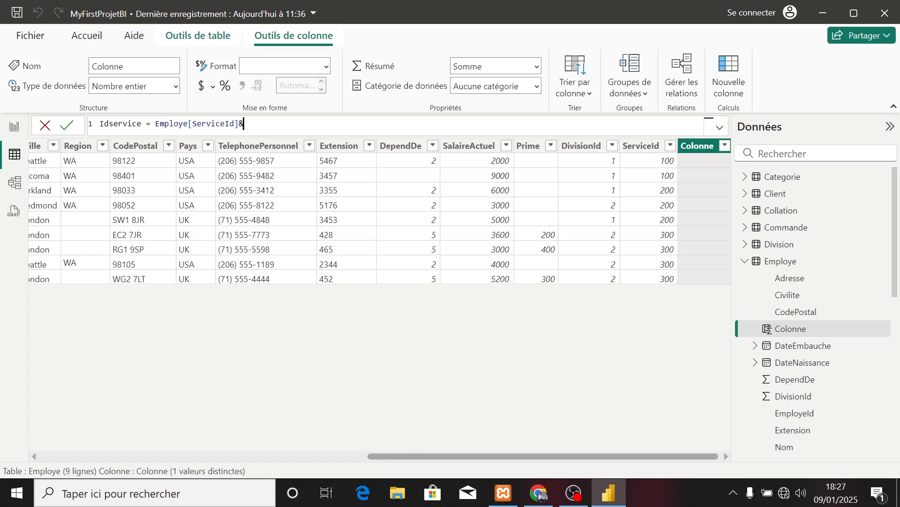
pyautogui.write('","é')
pyautogui.press('BackSpace')
pyautogui.write('&empl')
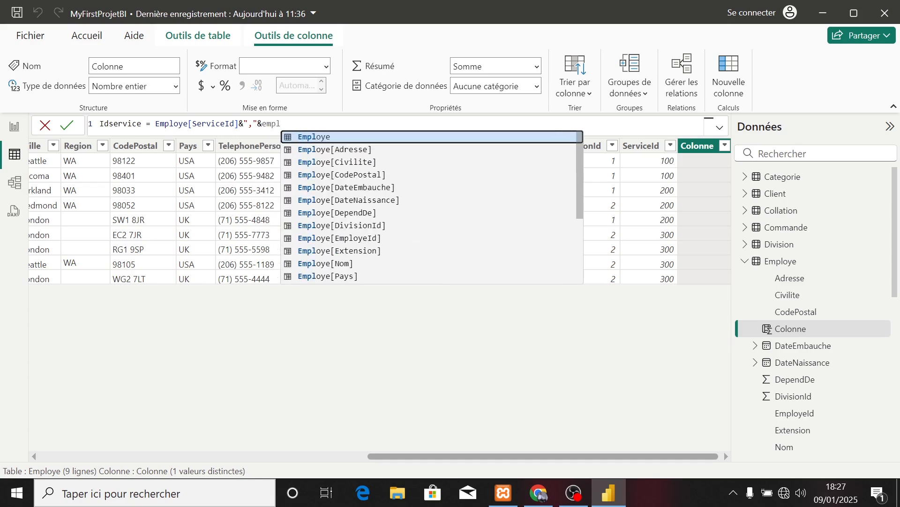
pyautogui.press('Down')
pyautogui.press('Down')
pyautogui.press('Down')
pyautogui.press('Down')
pyautogui.press('Down')
pyautogui.press('Down')
pyautogui.press('Down')
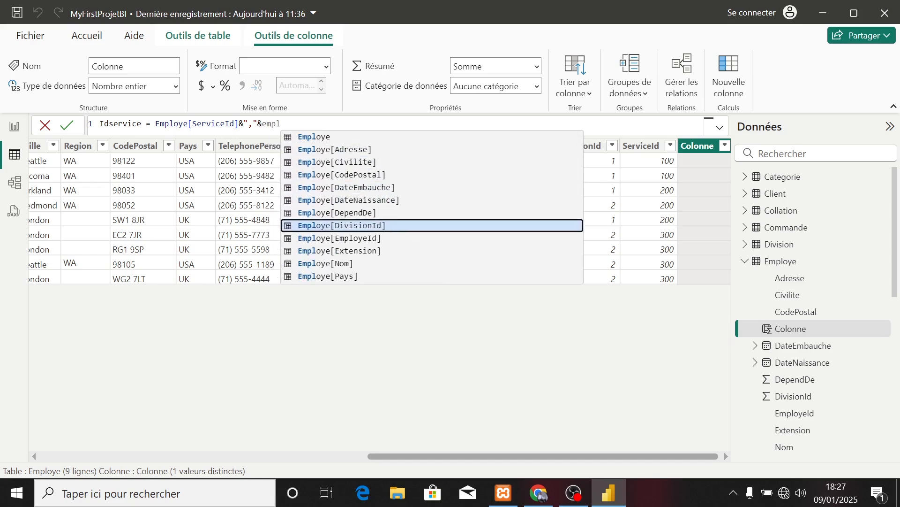
pyautogui.press('Tab')
pyautogui.press('Return')
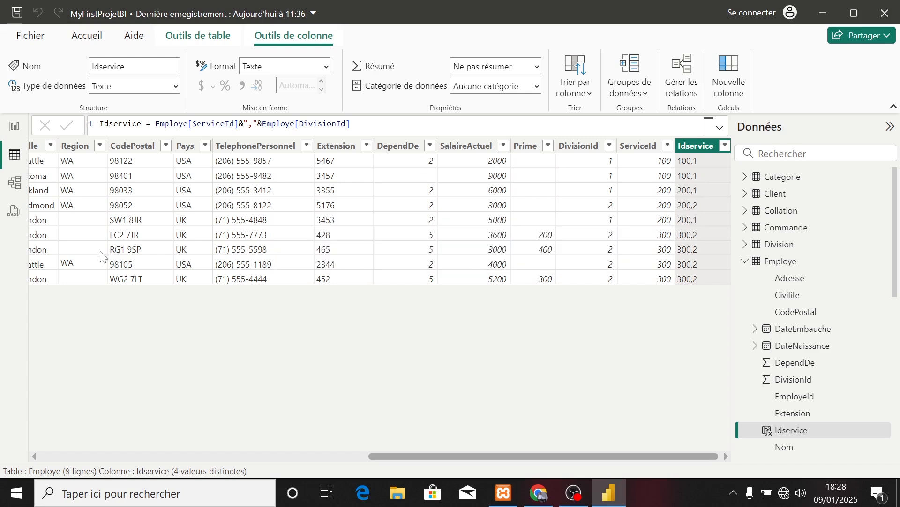
# Create an active one-to-many, single-direction relationship from Service to Employe on their Idservice columns in the model view.
pyautogui.click(13, 185)
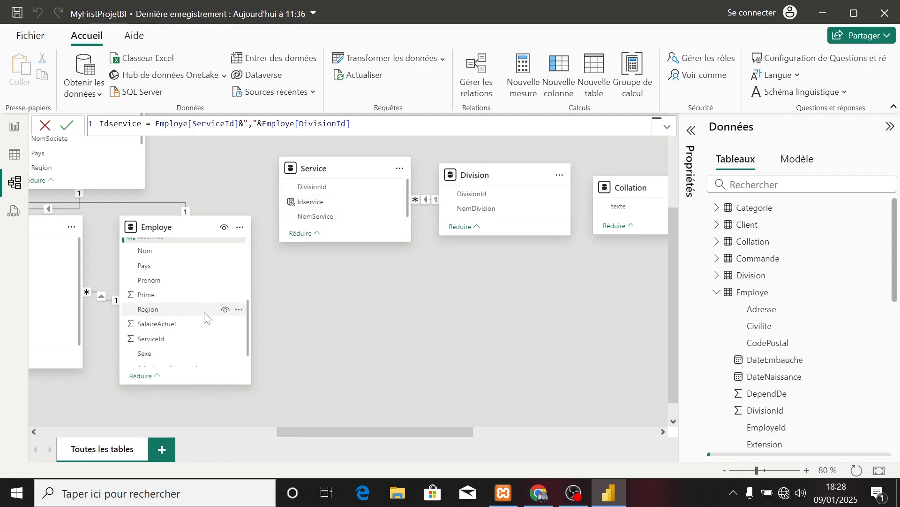
pyautogui.scroll(3, 166, 300)
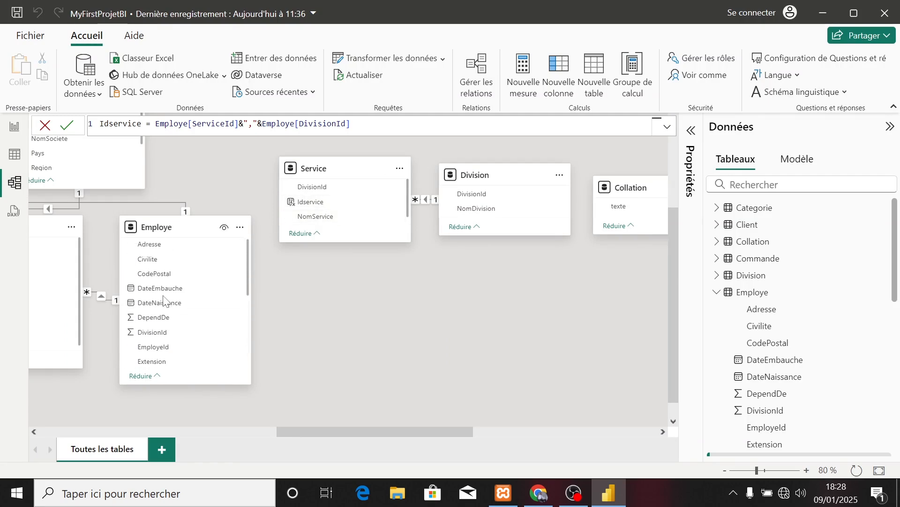
pyautogui.scroll(-3, 164, 300)
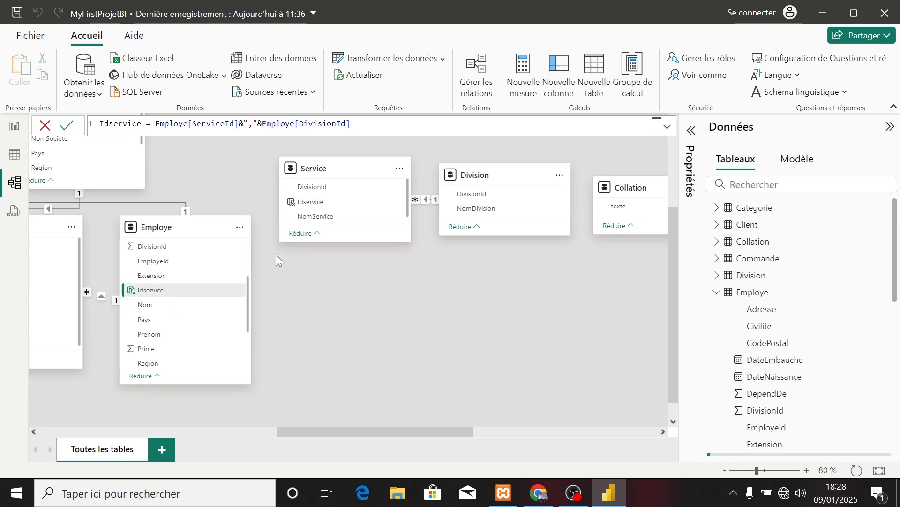
pyautogui.moveTo(308, 202); pyautogui.dragTo(175, 292)
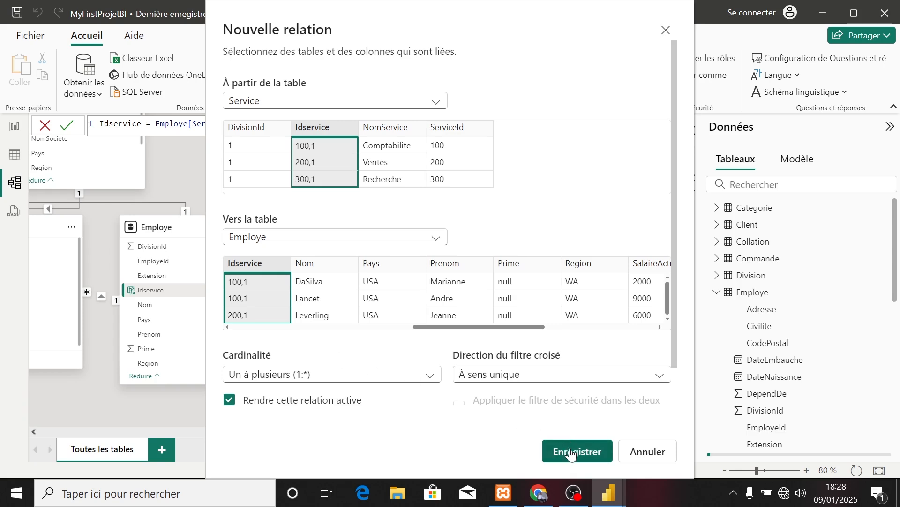
pyautogui.scroll(-2, 489, 422)
pyautogui.scroll(1, 489, 422)
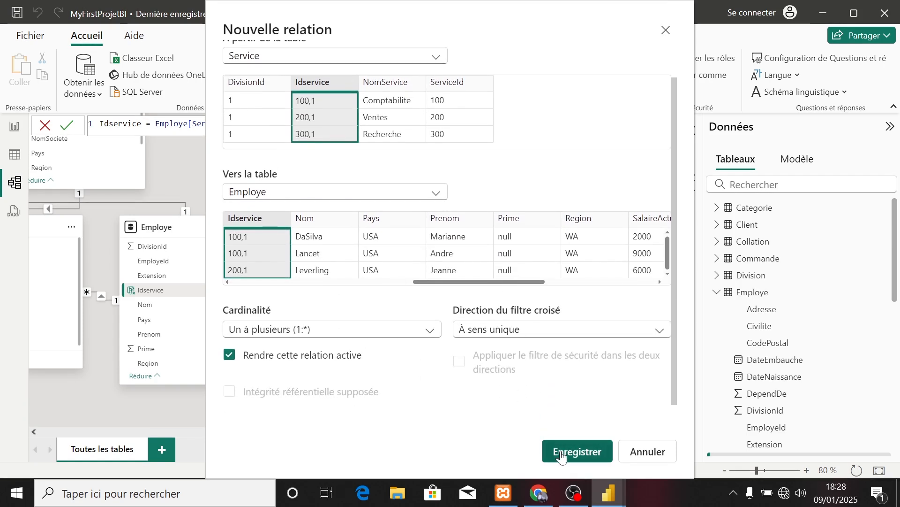
pyautogui.click(561, 450)
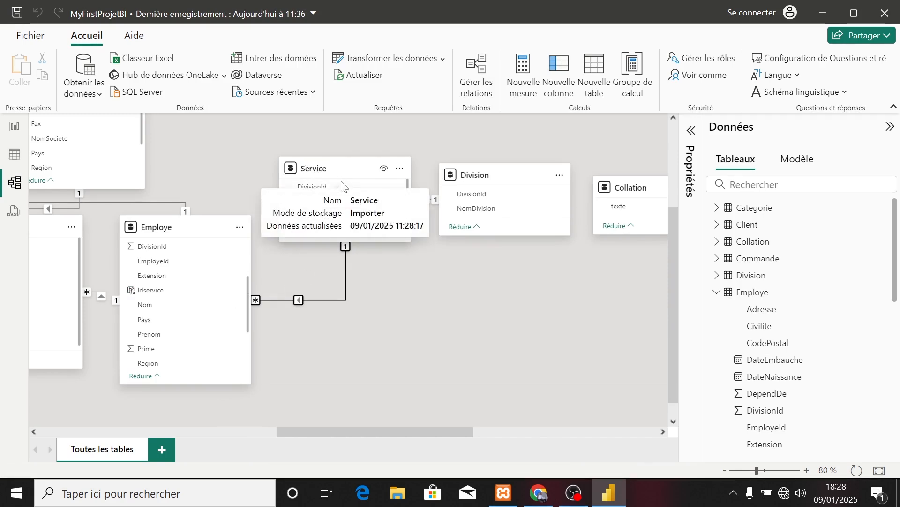
pyautogui.click(336, 202)
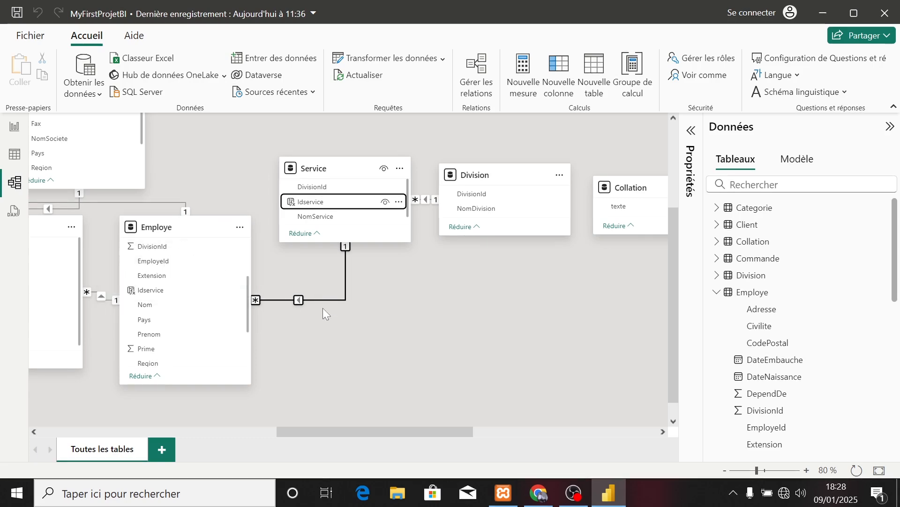
# Move the Transporteur table across the model diagram to sit beside the Commande table, below Lignecommandes.
pyautogui.hscroll(10, 382, 319)
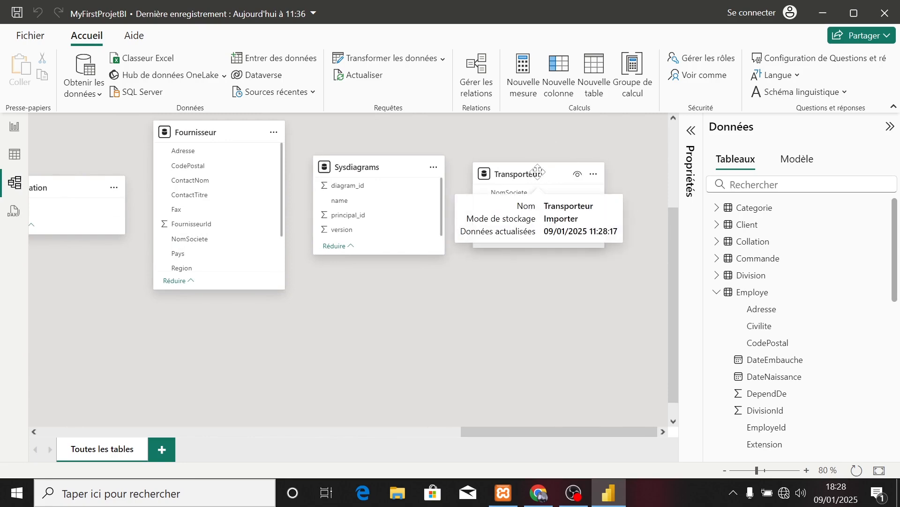
pyautogui.moveTo(526, 174); pyautogui.dragTo(136, 307)
pyautogui.hscroll(-15, 136, 306)
pyautogui.hscroll(10, 136, 306)
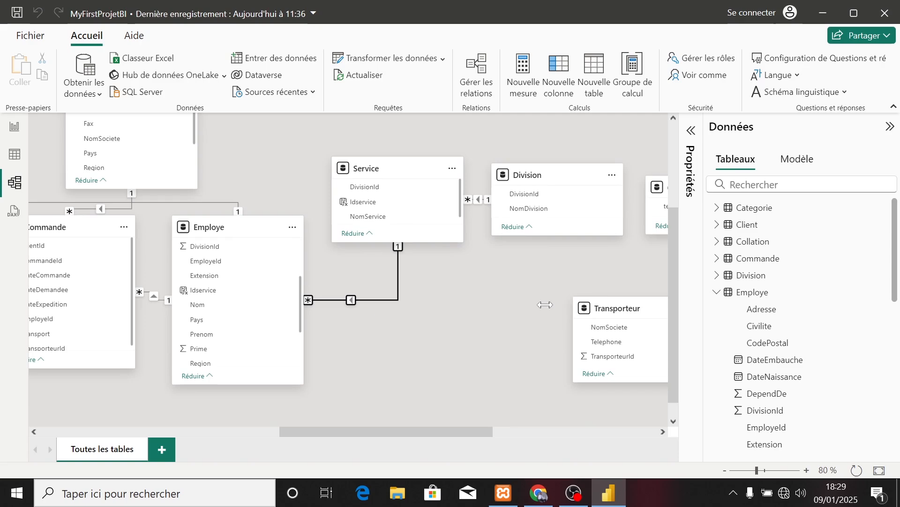
pyautogui.moveTo(561, 308); pyautogui.dragTo(82, 323)
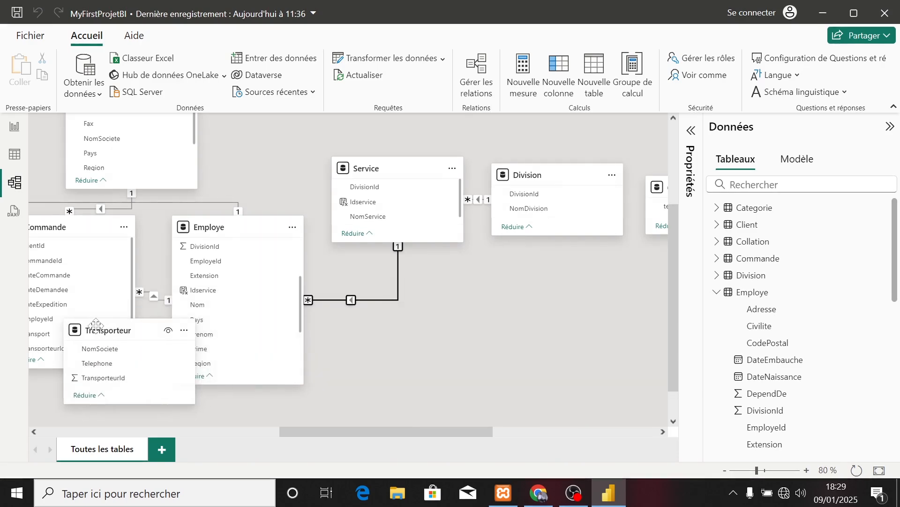
pyautogui.hscroll(-20, 96, 326)
pyautogui.hscroll(9, 95, 326)
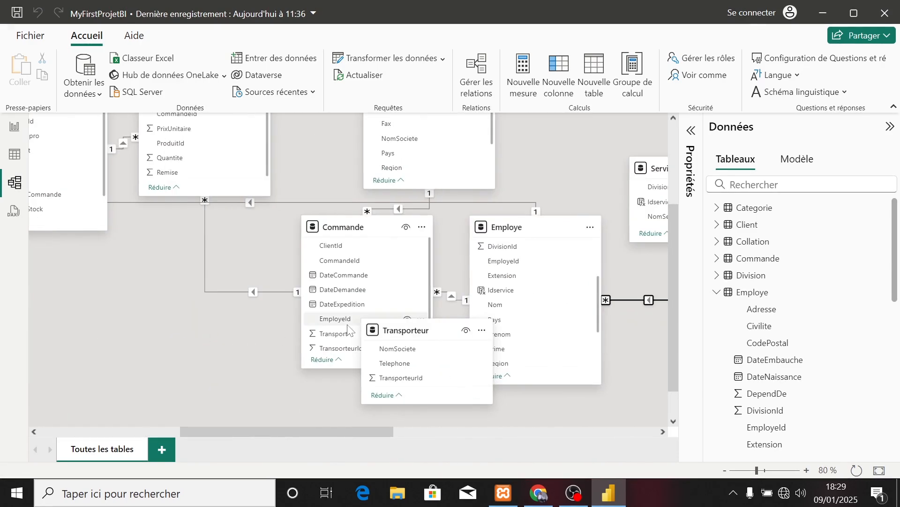
pyautogui.moveTo(391, 327); pyautogui.dragTo(113, 307)
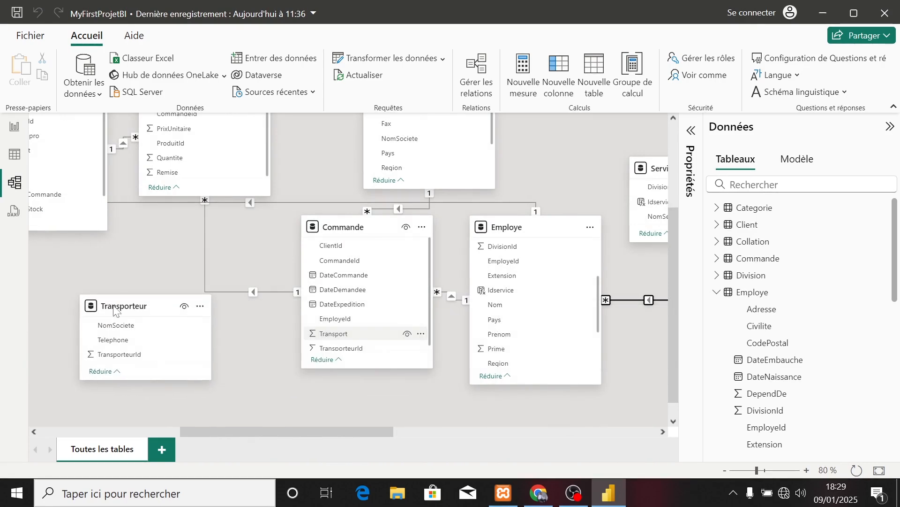
pyautogui.hscroll(-18, 113, 305)
pyautogui.scroll(1, 114, 305)
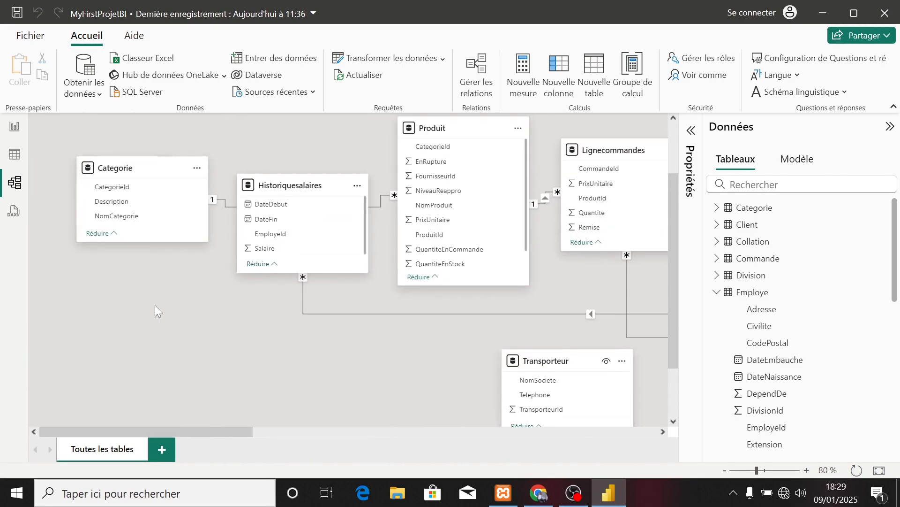
pyautogui.hscroll(20, 247, 323)
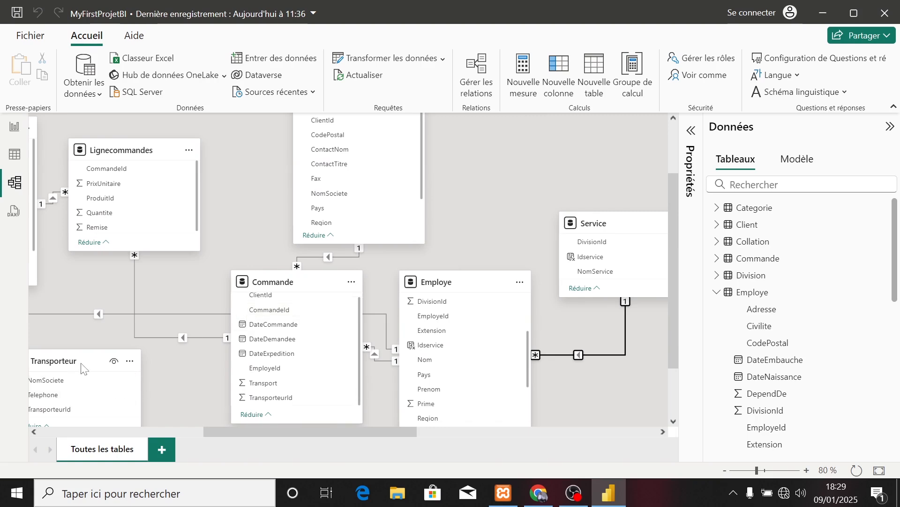
pyautogui.moveTo(80, 367); pyautogui.dragTo(108, 343)
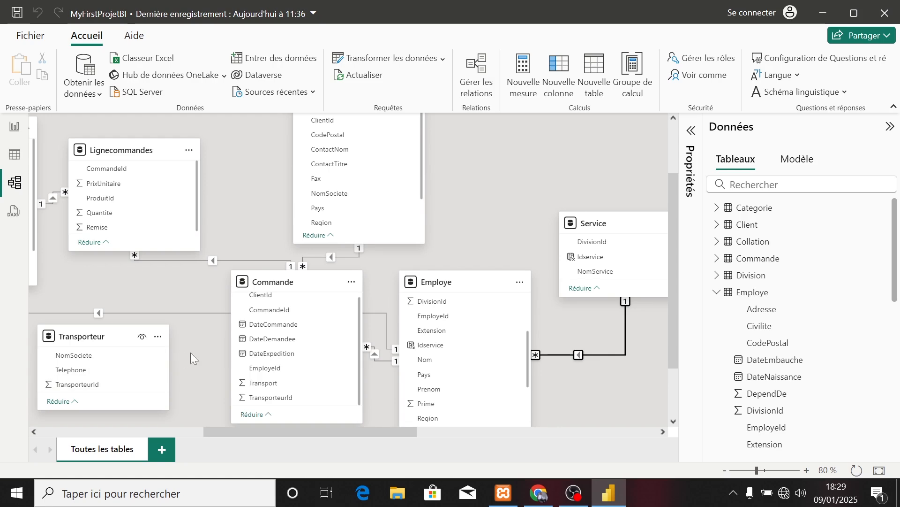
# Create an active one-to-many, single-direction relationship from Transporteur to Commande on TransporteurId.
pyautogui.click(485, 84)
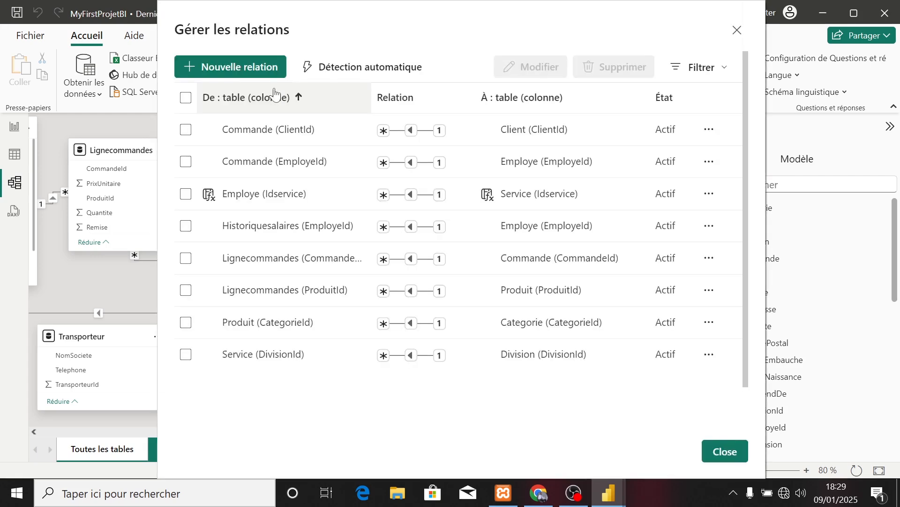
pyautogui.click(237, 67)
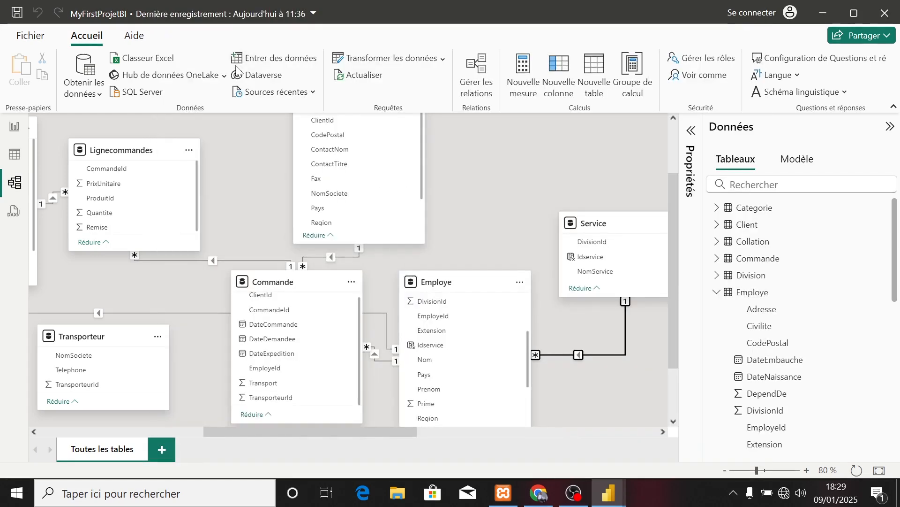
pyautogui.click(293, 100)
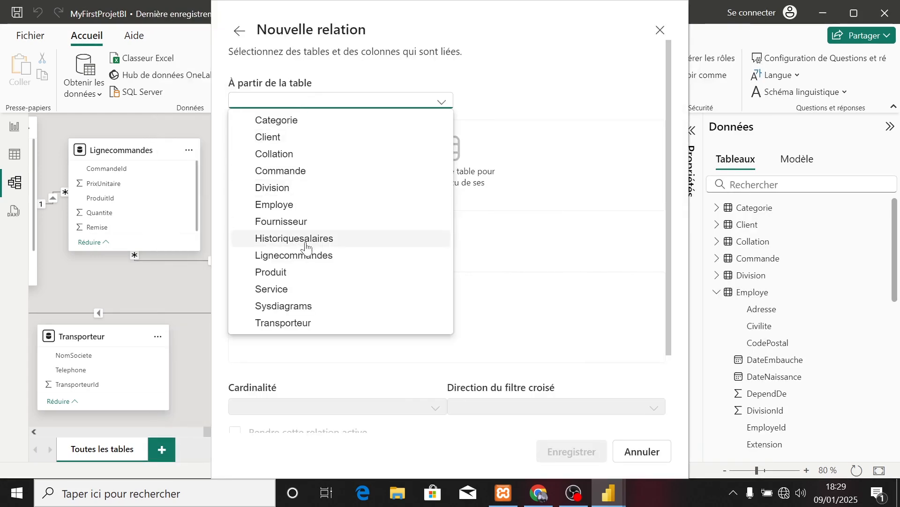
pyautogui.click(290, 323)
pyautogui.click(294, 236)
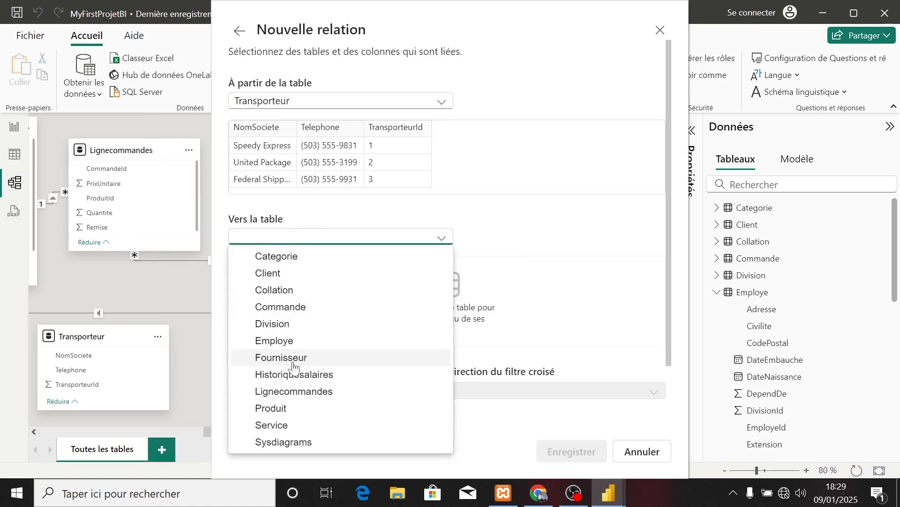
pyautogui.click(278, 309)
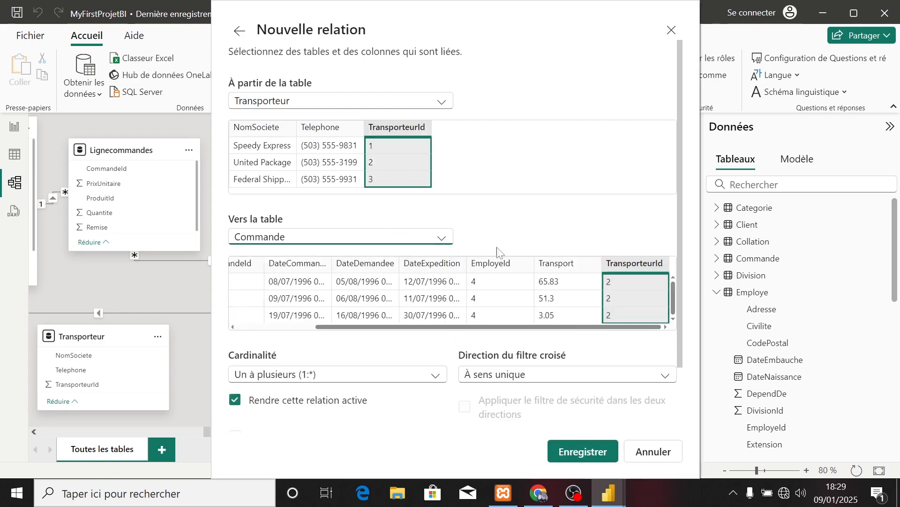
pyautogui.click(561, 450)
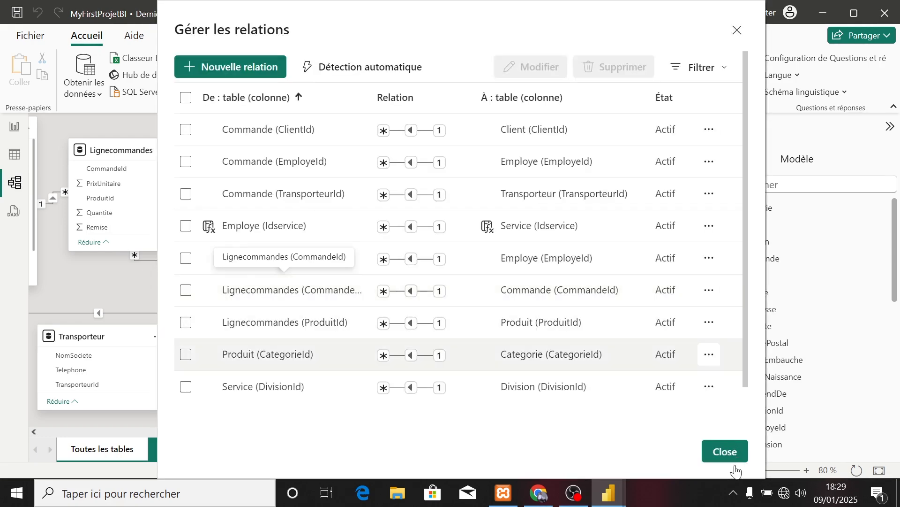
pyautogui.click(725, 451)
# Move the Division table lower in the model diagram, below the gap between Service and Collation.
pyautogui.hscroll(-6, 162, 302)
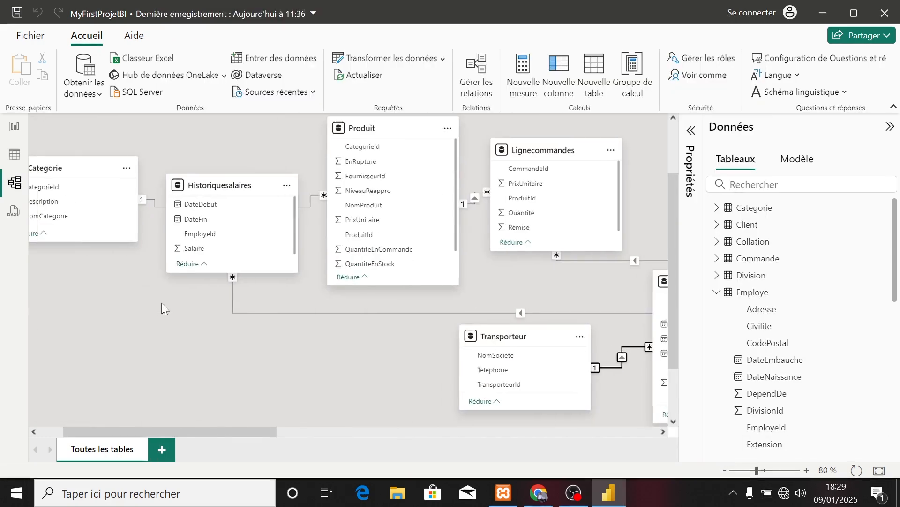
pyautogui.scroll(1, 119, 206)
pyautogui.scroll(-1, 119, 212)
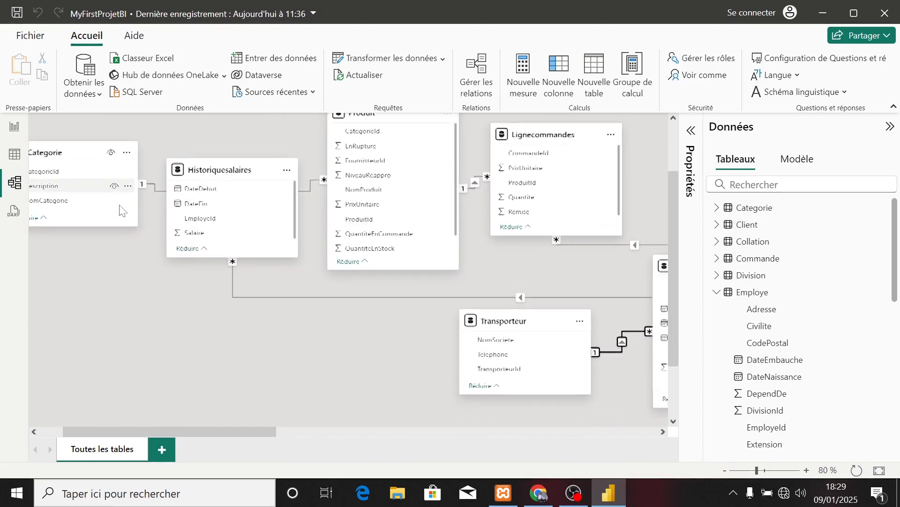
pyautogui.hscroll(12, 247, 259)
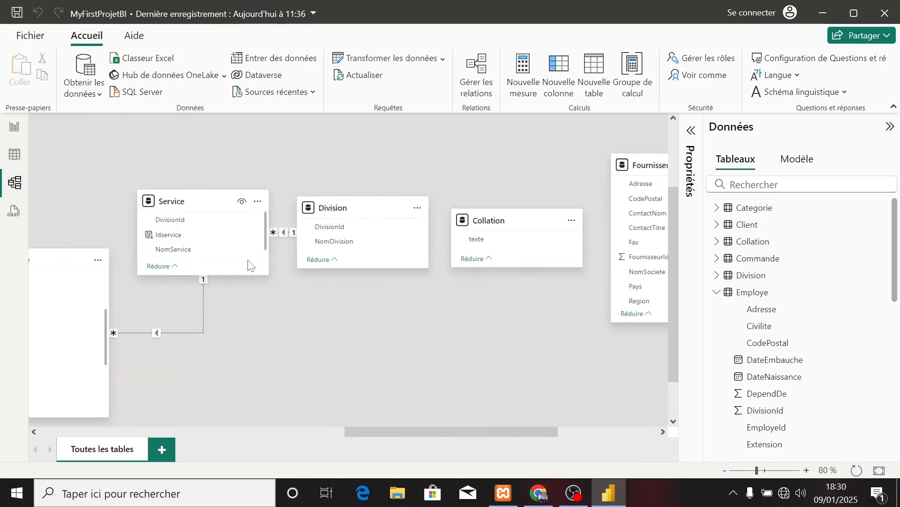
pyautogui.moveTo(343, 206); pyautogui.dragTo(351, 305)
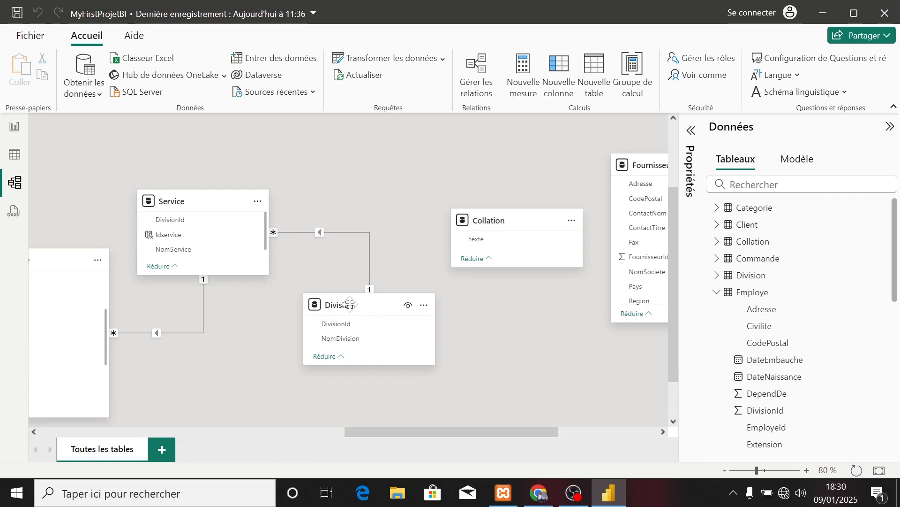
pyautogui.hscroll(-3, 237, 337)
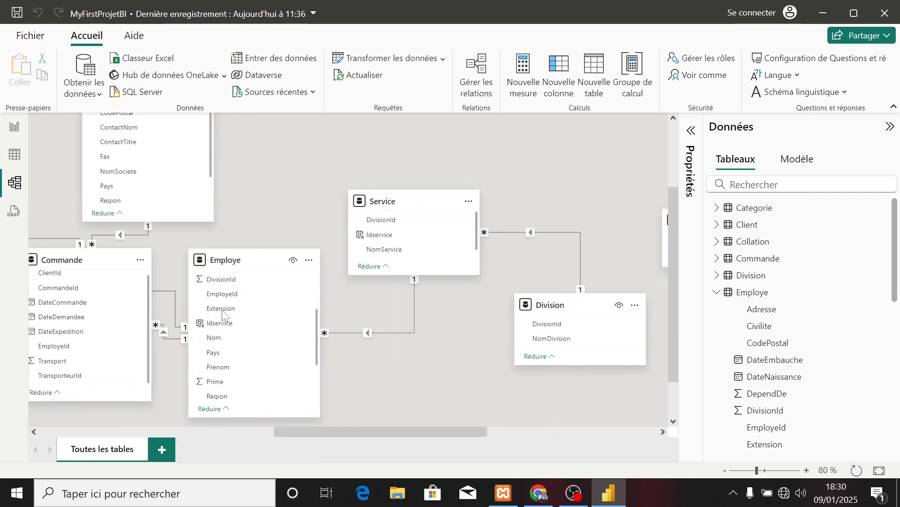
pyautogui.scroll(-3, 228, 375)
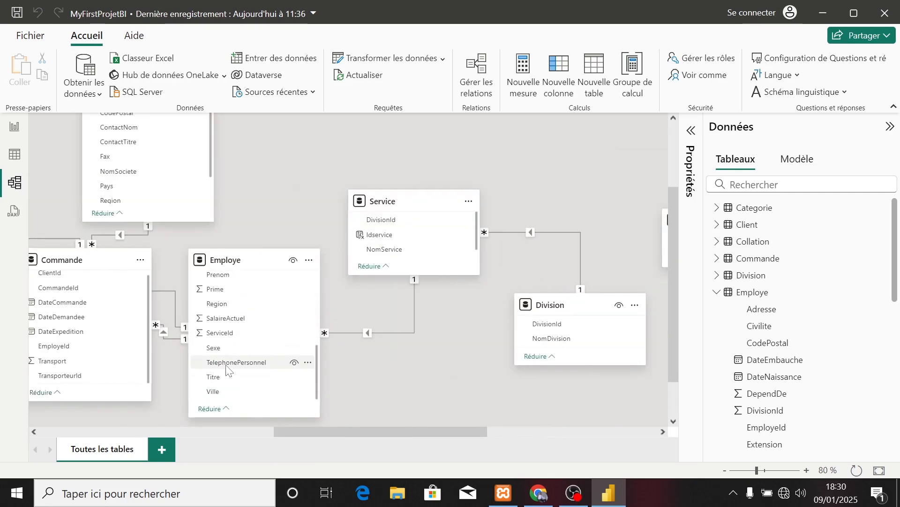
pyautogui.scroll(5, 225, 333)
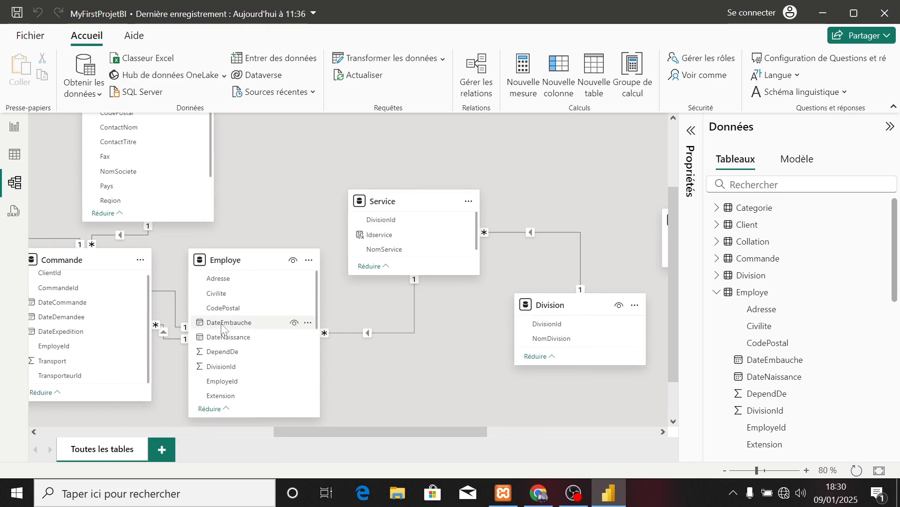
# Create a single-direction relationship between the Division and Employe tables on their DivisionId columns.
pyautogui.moveTo(544, 323); pyautogui.dragTo(237, 369)
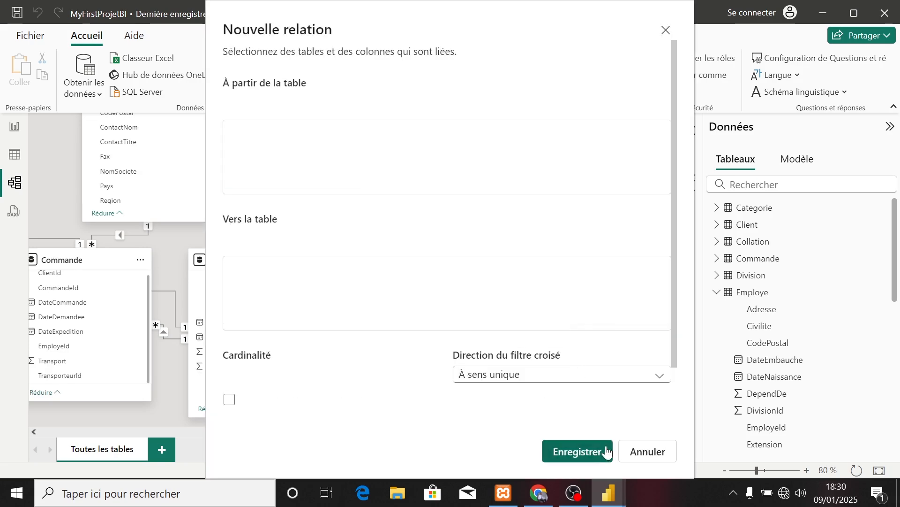
pyautogui.click(608, 451)
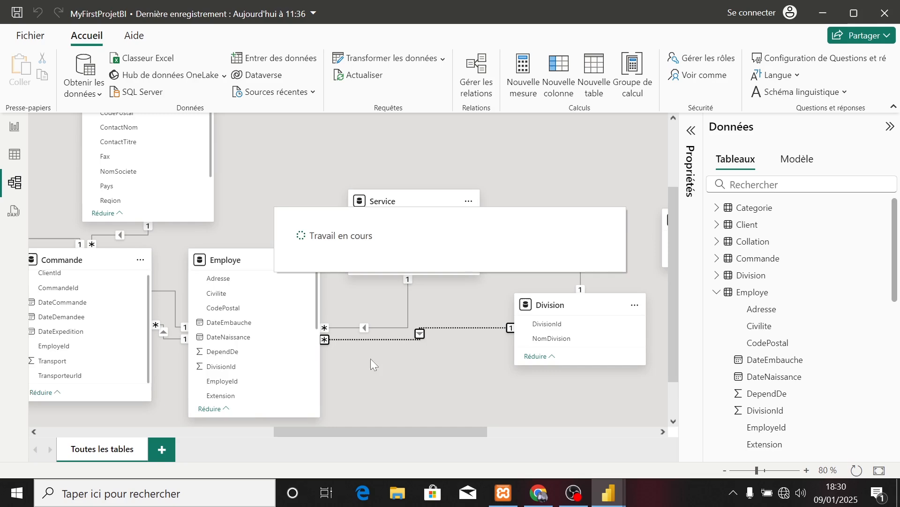
# Move the Fournisseur table across the model diagram to sit just below the Produit table.
pyautogui.moveTo(341, 433); pyautogui.dragTo(507, 435)
pyautogui.moveTo(406, 169); pyautogui.dragTo(117, 165)
pyautogui.hscroll(-5, 276, 315)
pyautogui.hscroll(-1, 276, 316)
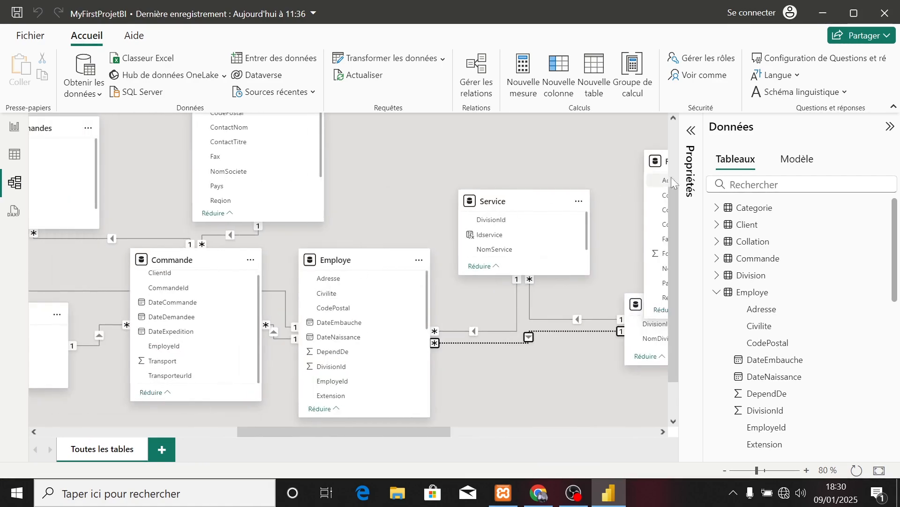
pyautogui.hscroll(1, 621, 186)
pyautogui.moveTo(605, 161); pyautogui.dragTo(81, 167)
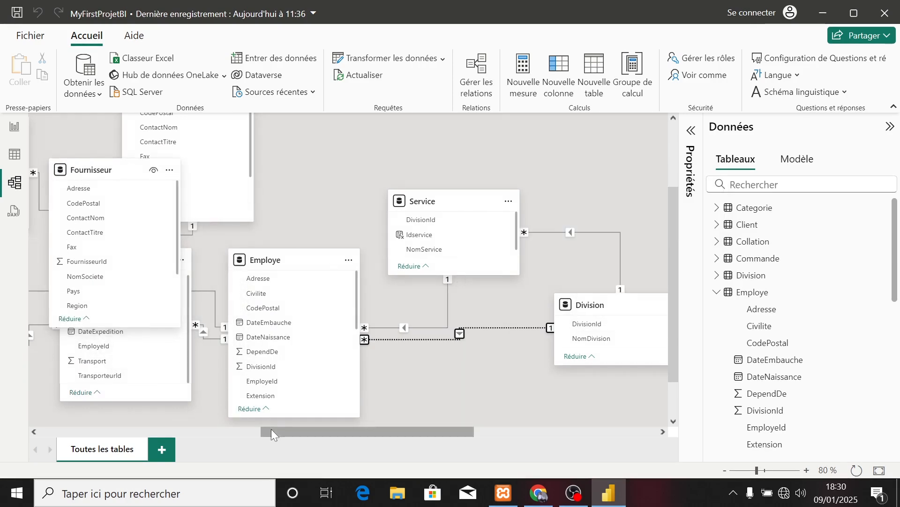
pyautogui.moveTo(271, 428); pyautogui.dragTo(128, 425)
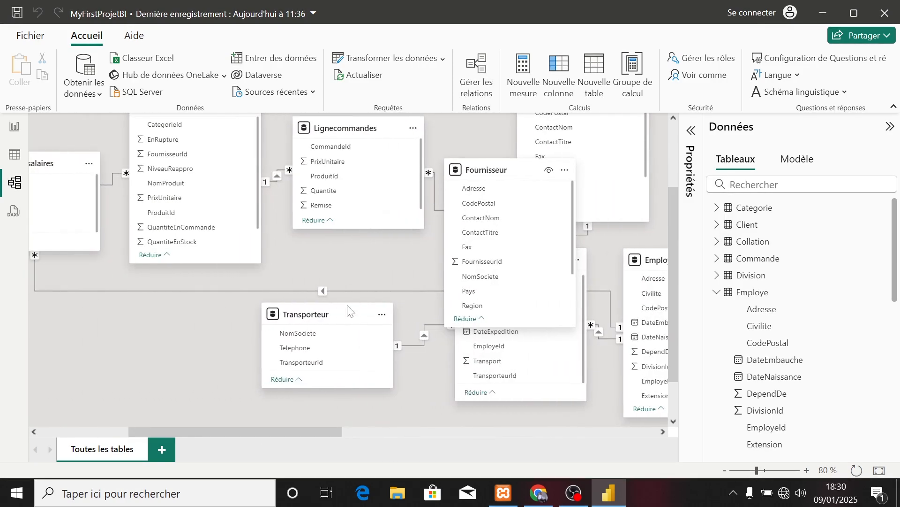
pyautogui.moveTo(504, 172); pyautogui.dragTo(138, 279)
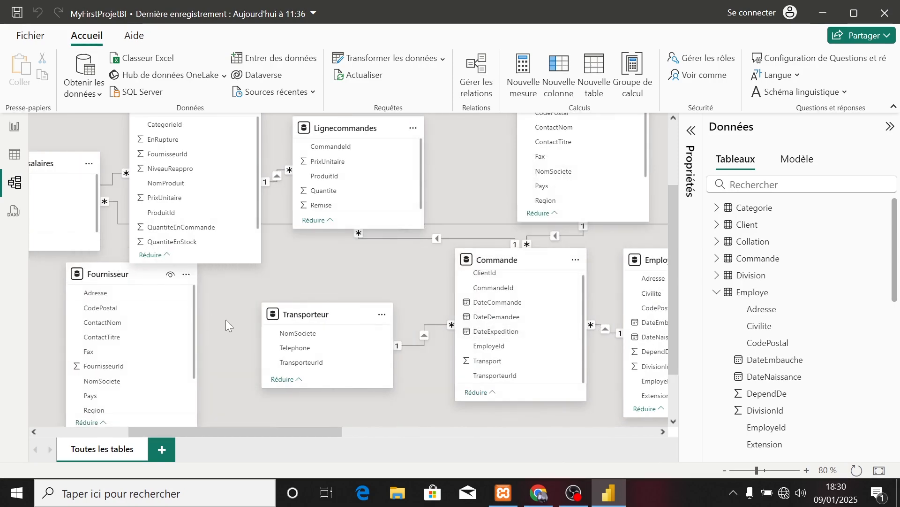
# Create an active one-to-many, single-direction relationship from Fournisseur to Produit on their FournisseurId columns.
pyautogui.scroll(2, 226, 323)
pyautogui.scroll(-1, 227, 323)
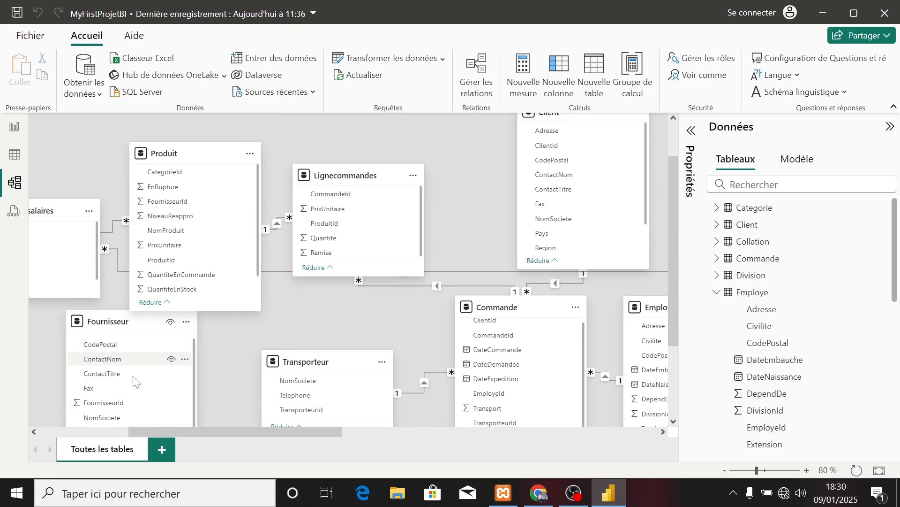
pyautogui.scroll(-1, 122, 384)
pyautogui.moveTo(118, 385); pyautogui.dragTo(183, 204)
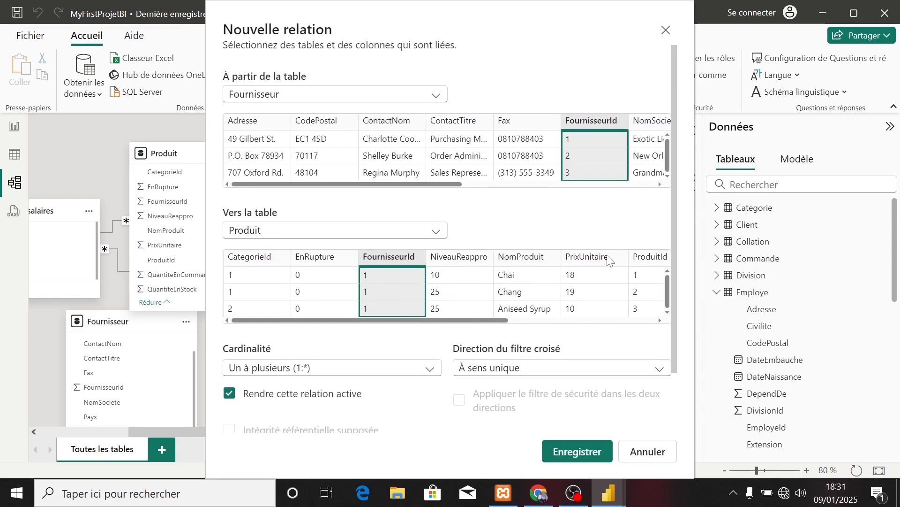
pyautogui.click(577, 451)
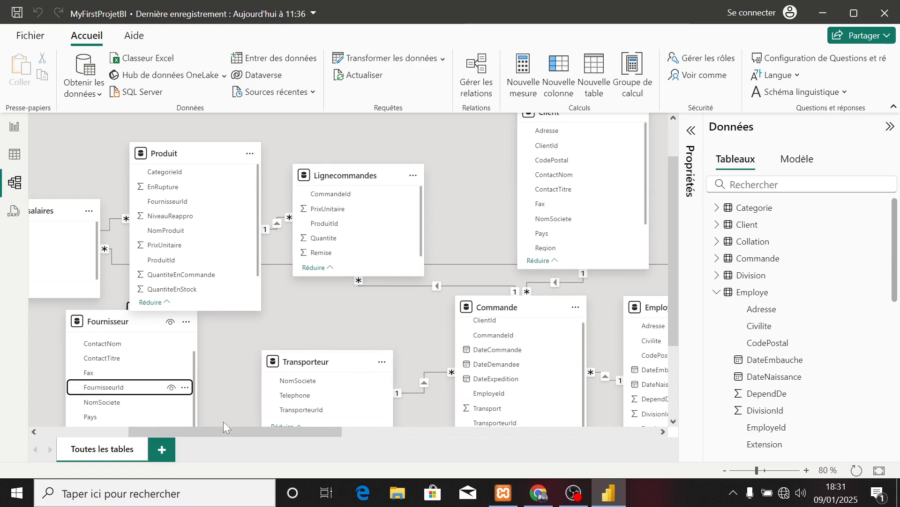
# Examine the table relationships across the whole model diagram, from Categorie through to Service.
pyautogui.moveTo(220, 431); pyautogui.dragTo(132, 431)
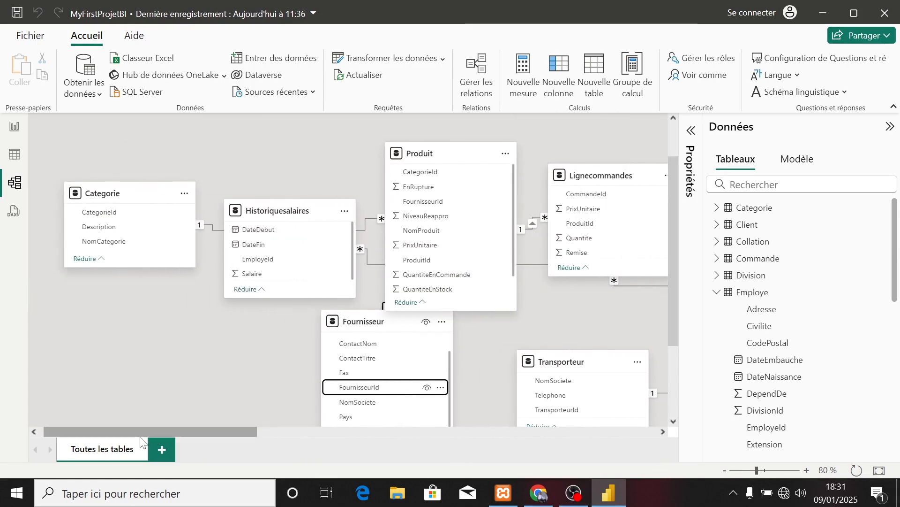
pyautogui.click(15, 135)
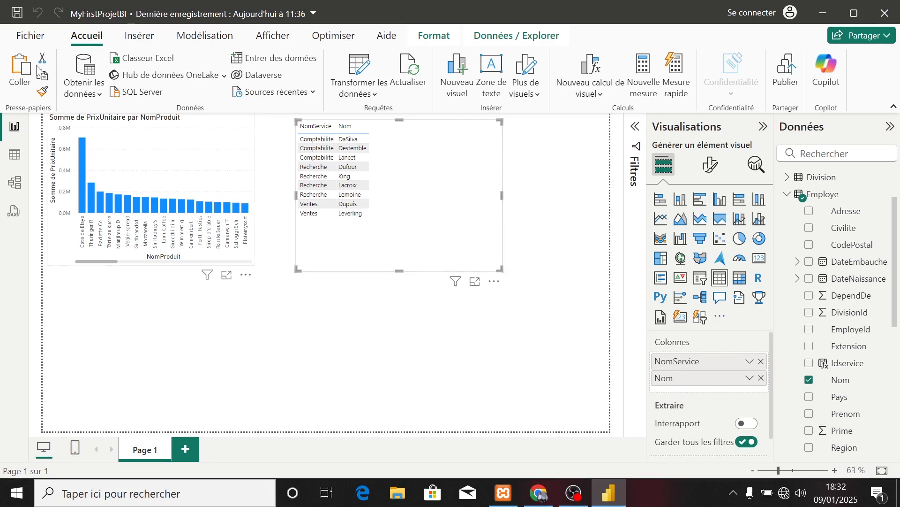
pyautogui.click(16, 180)
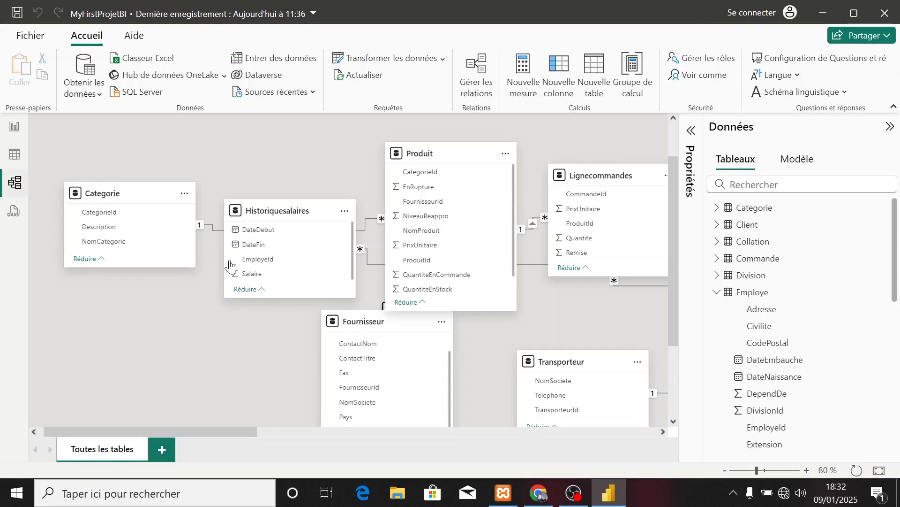
pyautogui.scroll(-5, 228, 286)
pyautogui.hscroll(10, 396, 329)
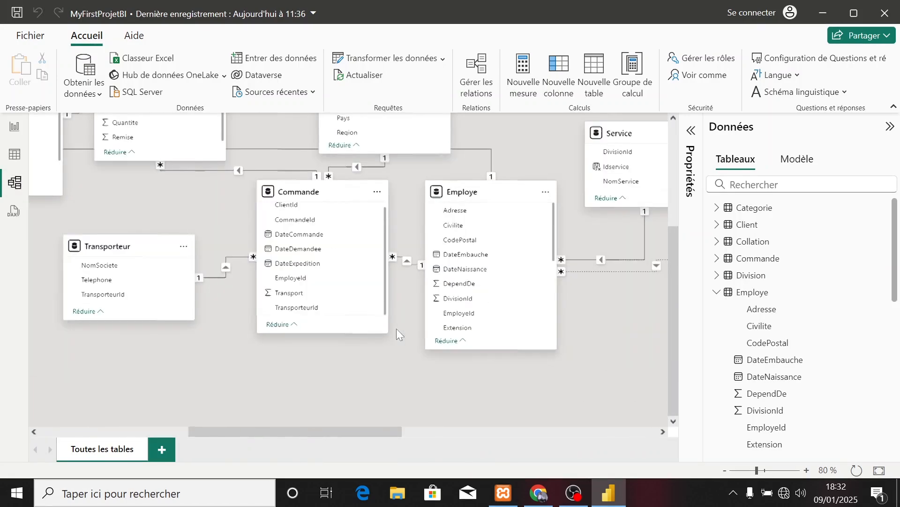
pyautogui.scroll(4, 396, 333)
pyautogui.scroll(3, 397, 333)
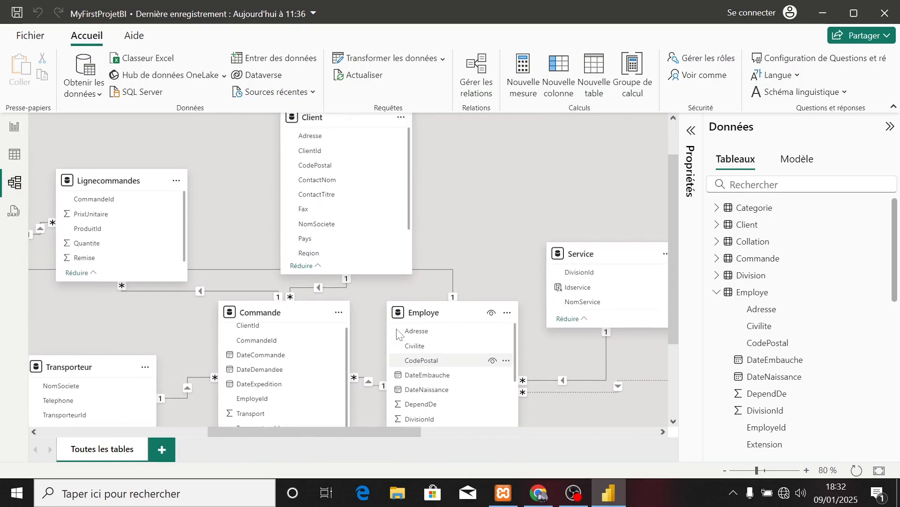
pyautogui.scroll(-5, 397, 334)
pyautogui.scroll(-2, 398, 334)
pyautogui.hscroll(15, 468, 324)
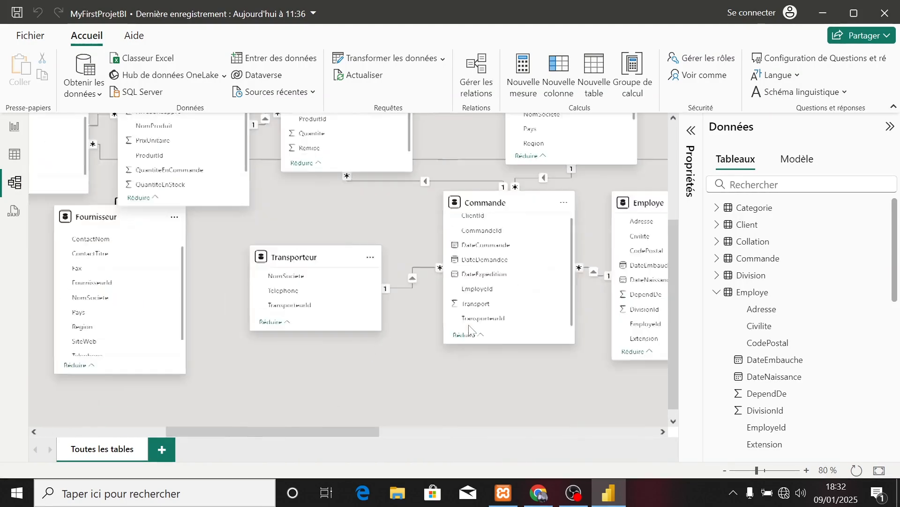
pyautogui.hscroll(-15, 469, 325)
pyautogui.scroll(4, 272, 216)
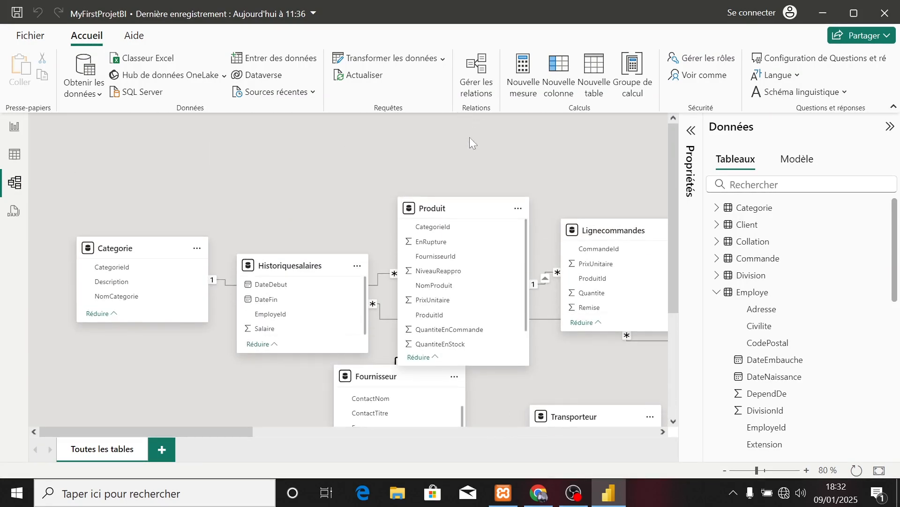
# Duplicate the report's PrixUnitaire by NomProduit column chart, place the copy beside the NomService table and convert it to a matrix.
pyautogui.click(15, 127)
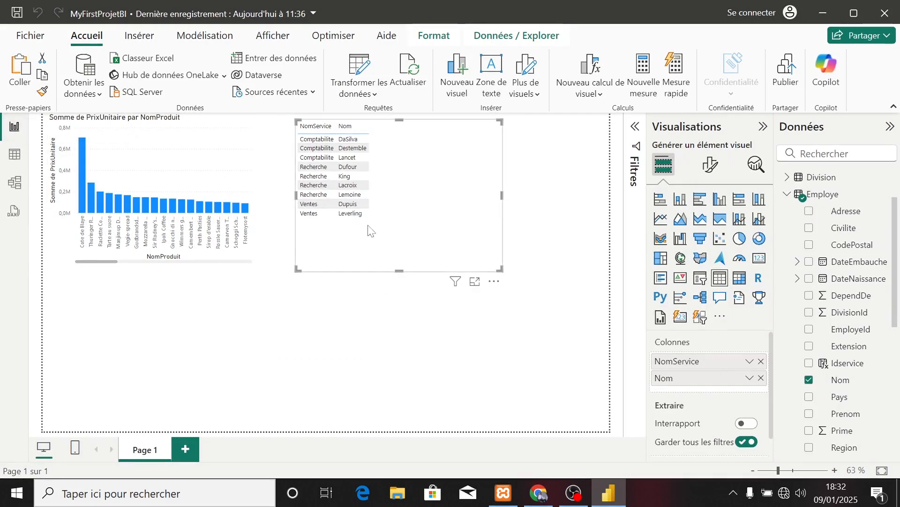
pyautogui.click(123, 183)
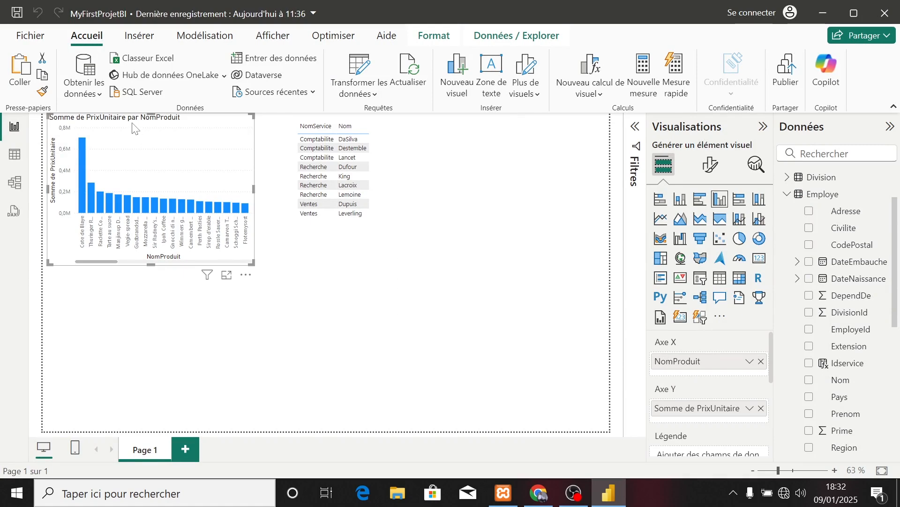
pyautogui.hotkey('ctrl', 'v')
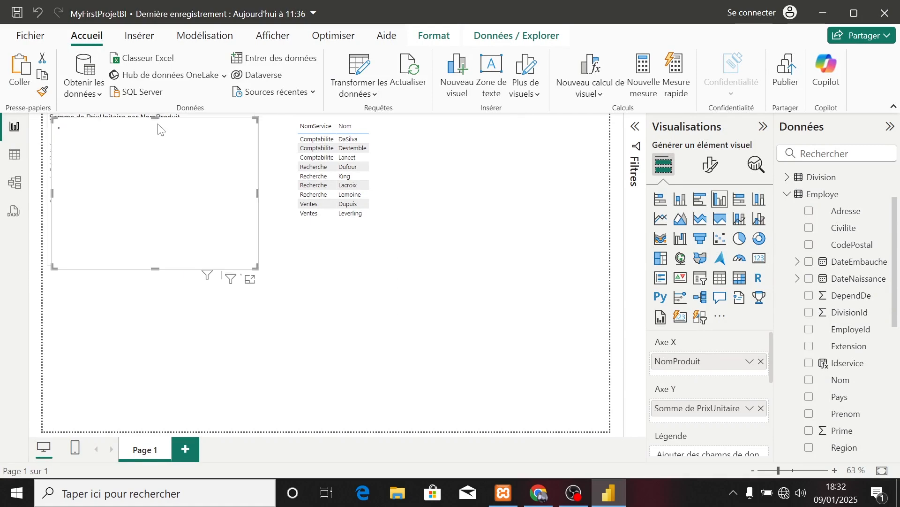
pyautogui.moveTo(151, 129); pyautogui.dragTo(484, 128)
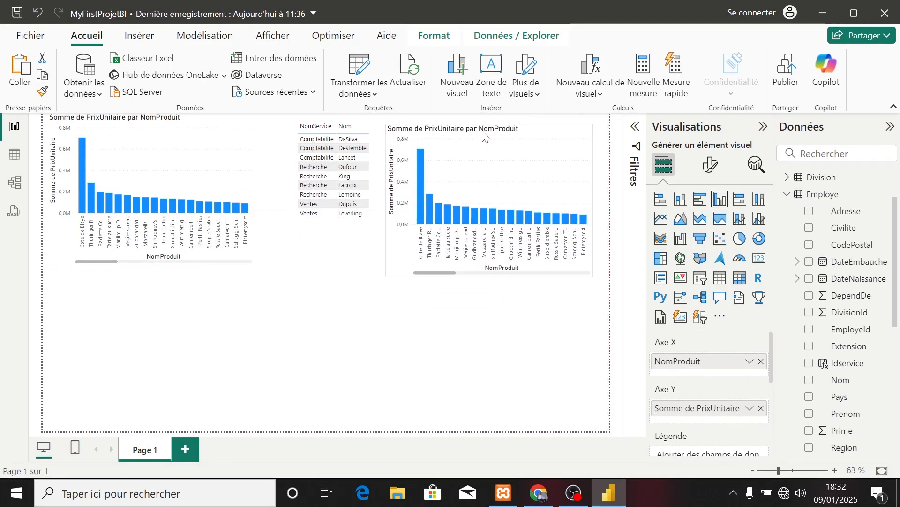
pyautogui.click(740, 279)
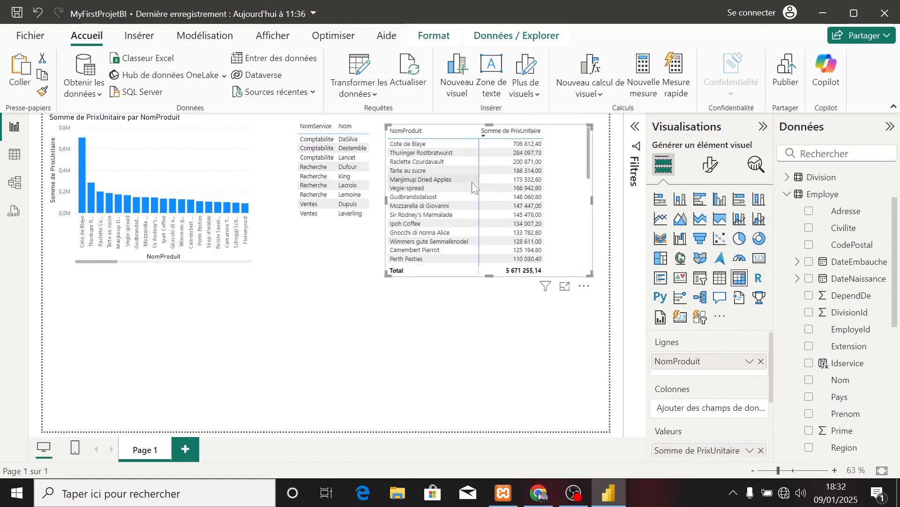
# Sort the matrix by NomProduit in ascending order.
pyautogui.moveTo(589, 149); pyautogui.dragTo(595, 170)
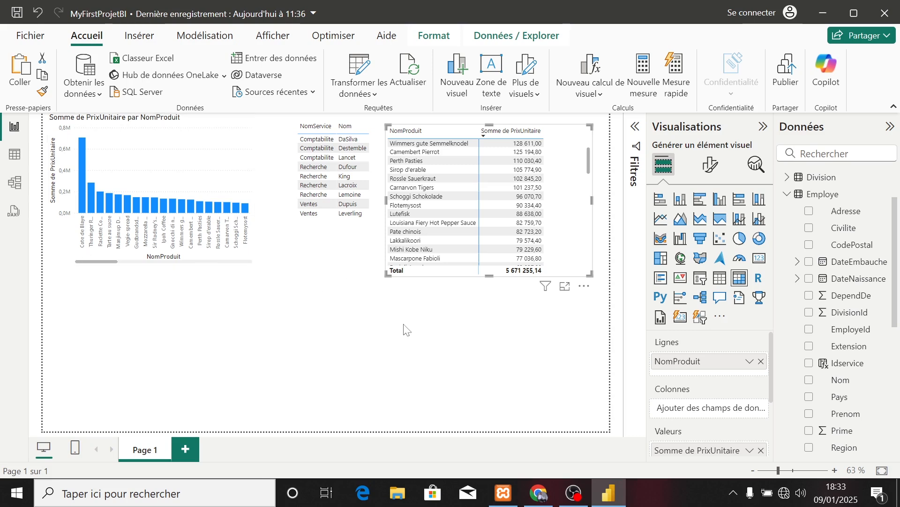
pyautogui.click(433, 325)
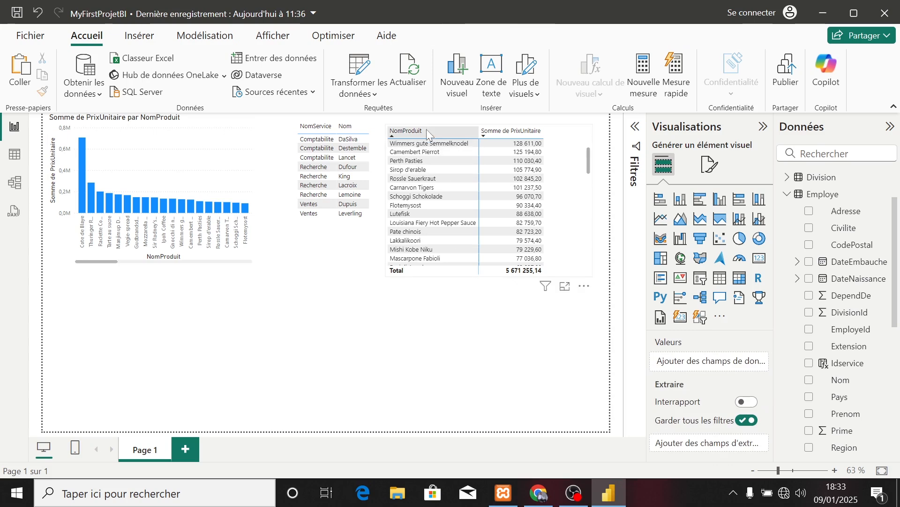
pyautogui.click(443, 132)
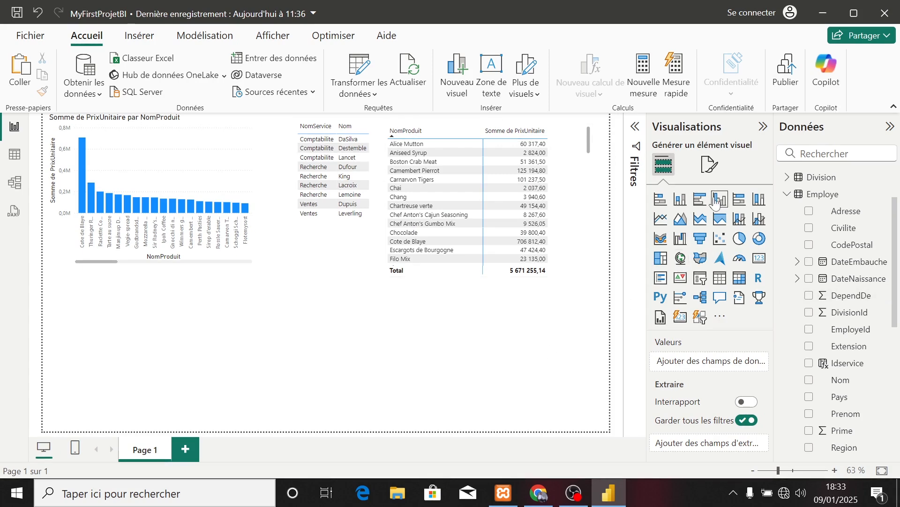
# Add a pie chart to the report page with NomSociete from the Fournisseur table as its legend.
pyautogui.click(740, 239)
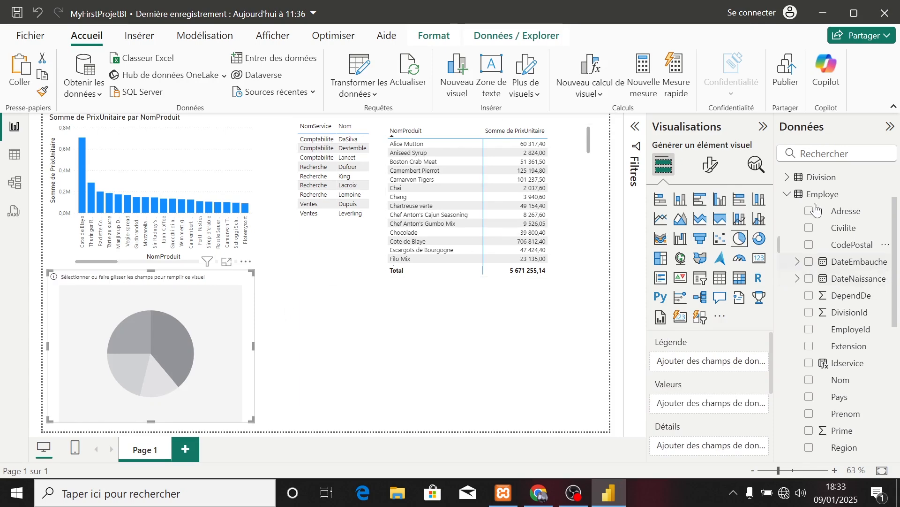
pyautogui.click(788, 194)
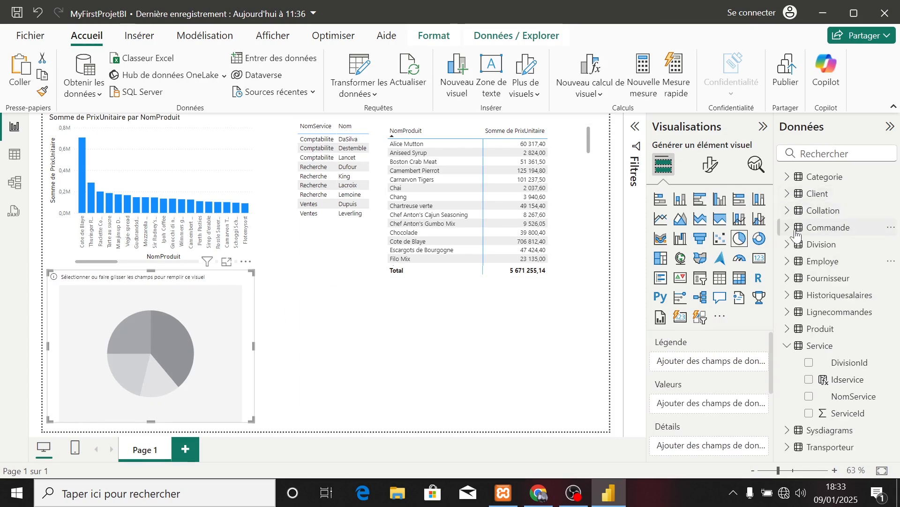
pyautogui.click(788, 345)
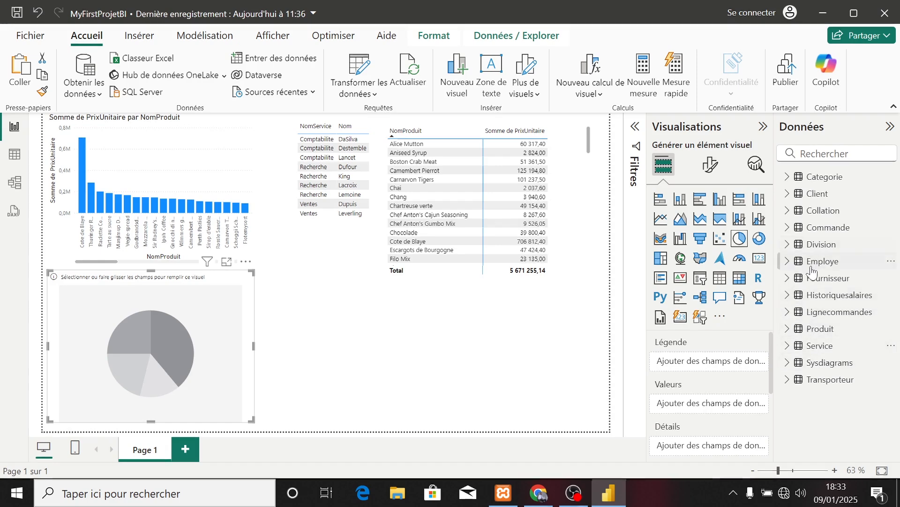
pyautogui.click(789, 279)
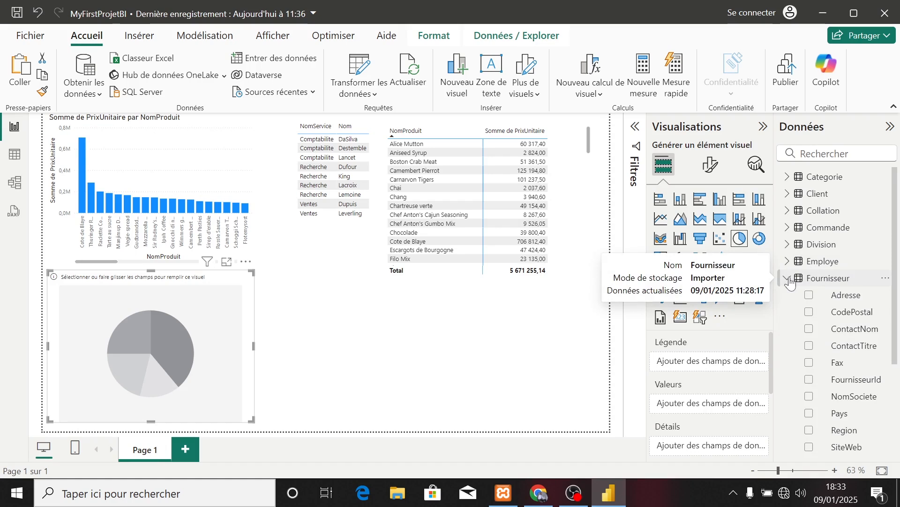
pyautogui.click(810, 398)
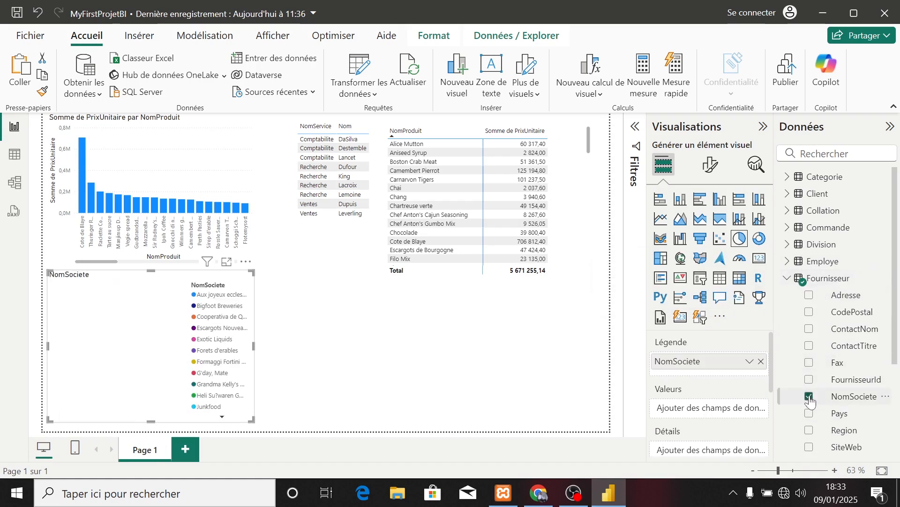
pyautogui.click(788, 278)
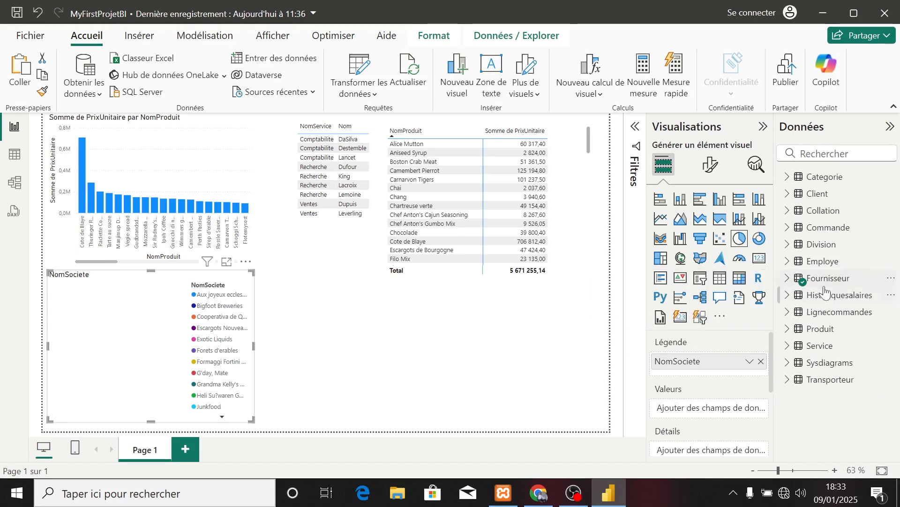
# Add NomProduit from Produit to the pie chart's details, and PrixUnitaire and Quantite from Lignecommandes as its values.
pyautogui.click(795, 329)
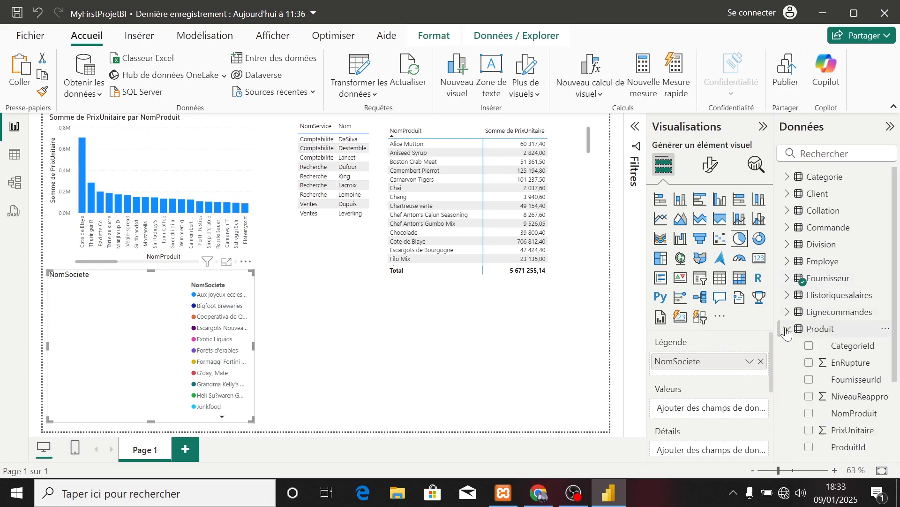
pyautogui.click(810, 414)
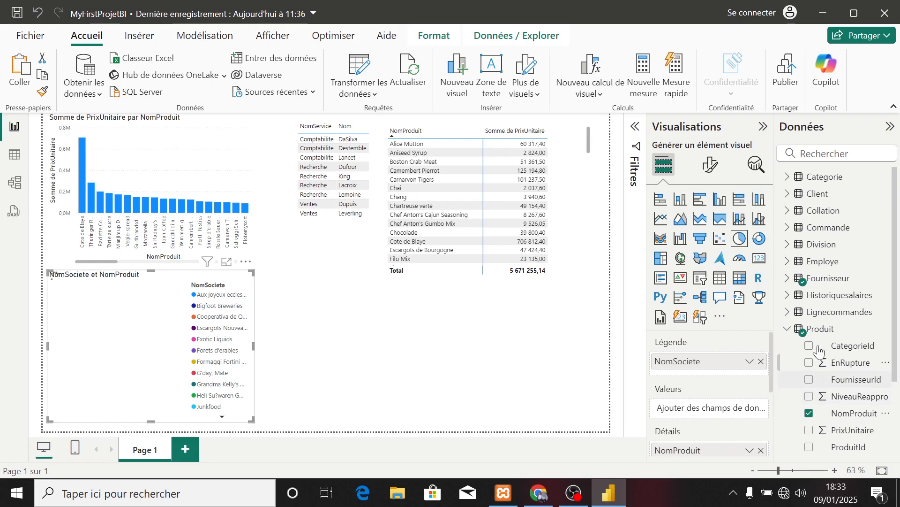
pyautogui.click(791, 330)
pyautogui.click(788, 312)
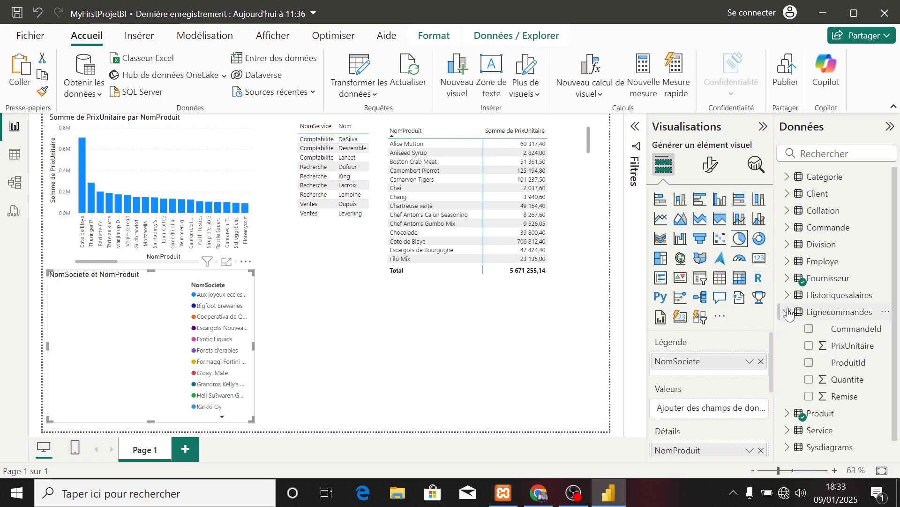
pyautogui.click(810, 347)
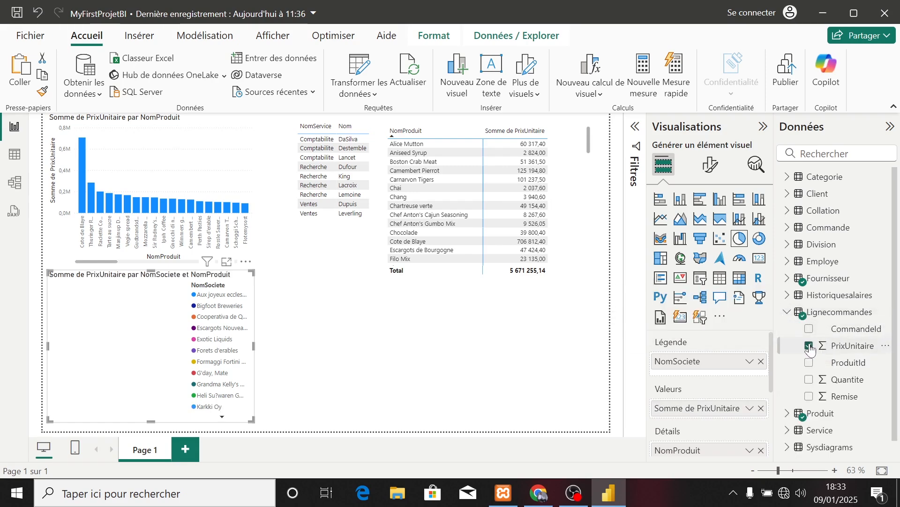
pyautogui.click(810, 380)
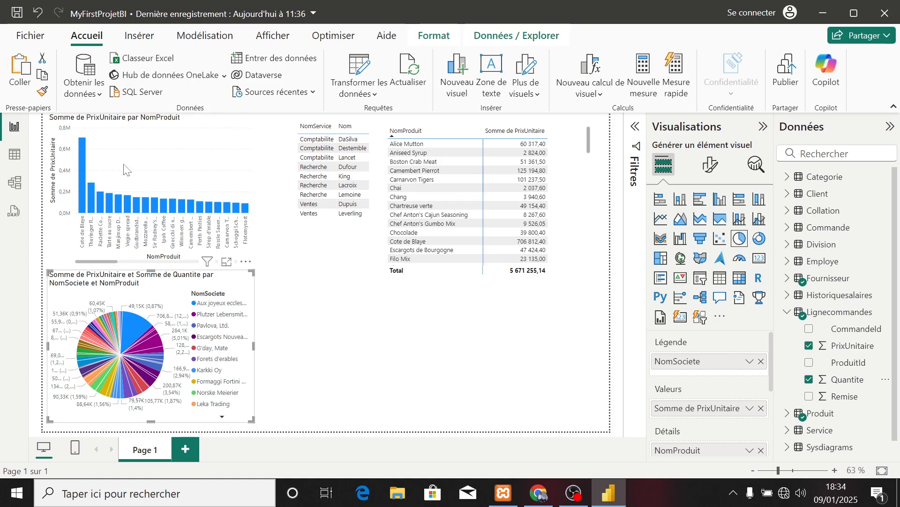
# Display the Categorie table's data and inspect the Description entry of the Frais row.
pyautogui.click(14, 183)
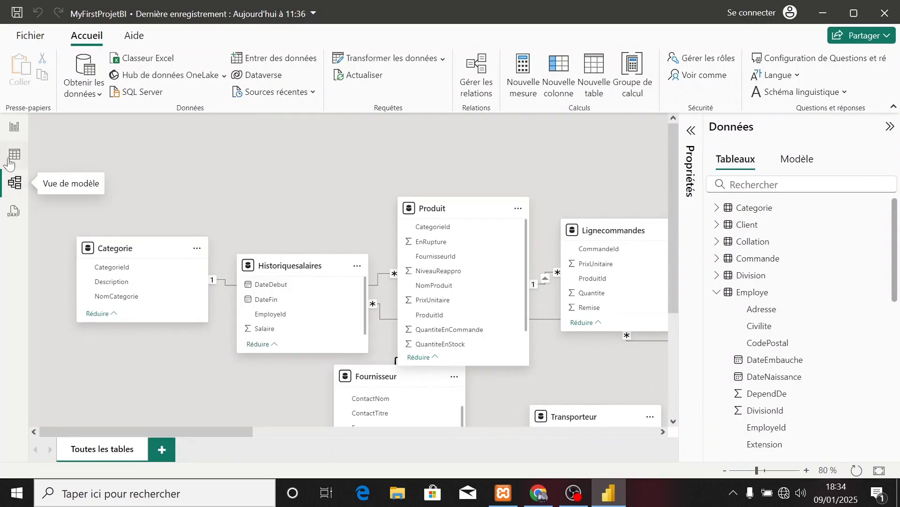
pyautogui.click(7, 158)
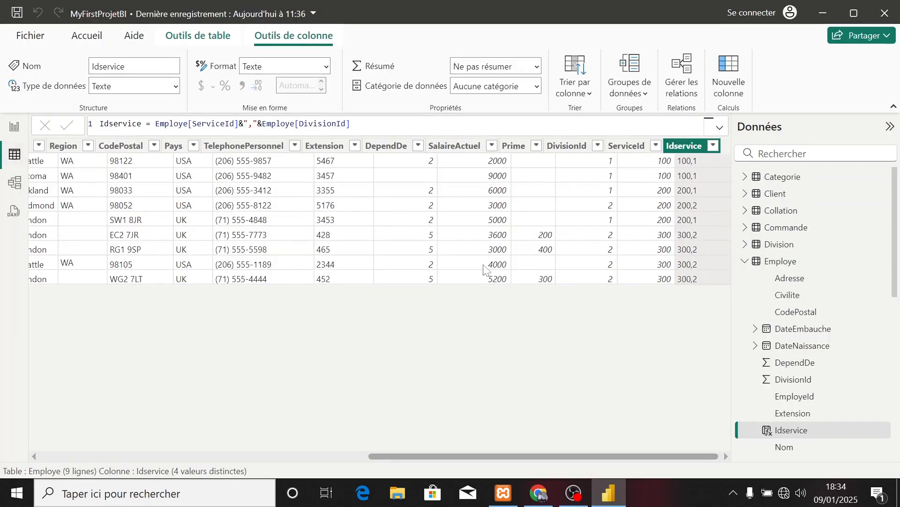
pyautogui.click(745, 260)
pyautogui.click(771, 176)
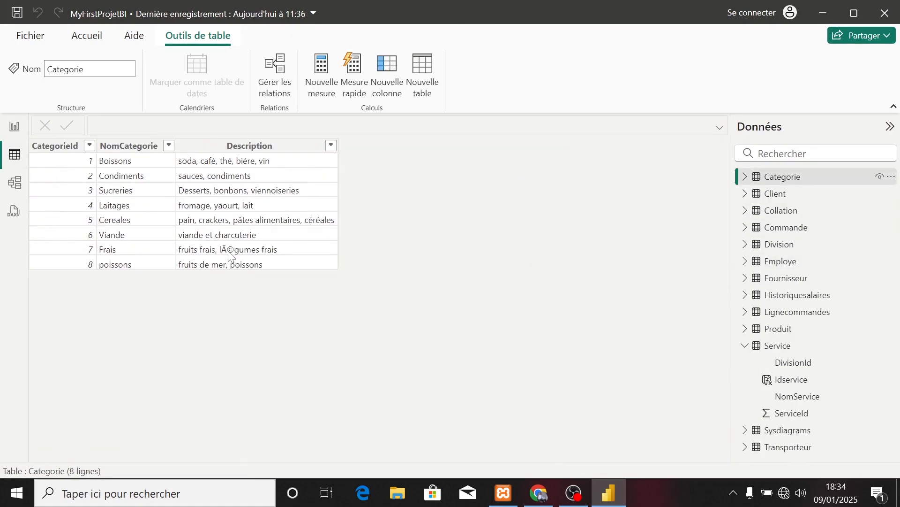
pyautogui.click(229, 254)
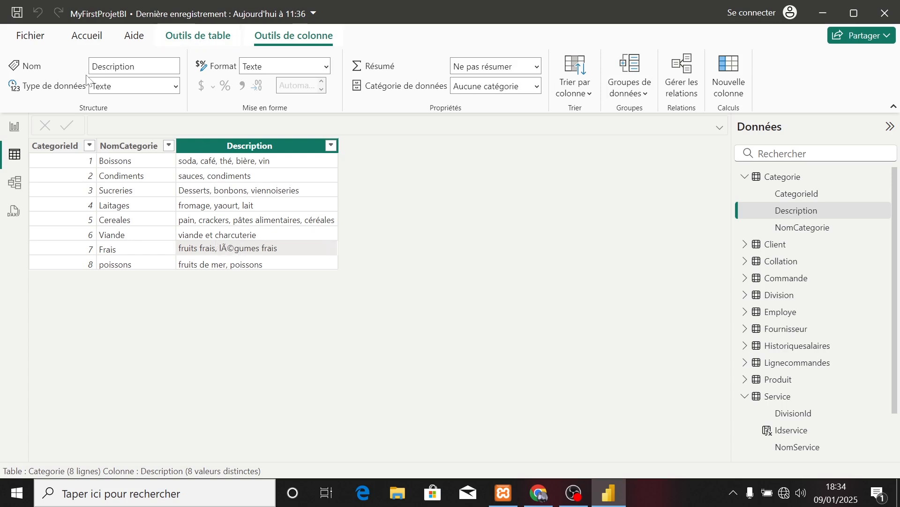
# Select the Description column of the Categorie table and open the Power Query editor to transform the data.
pyautogui.click(15, 127)
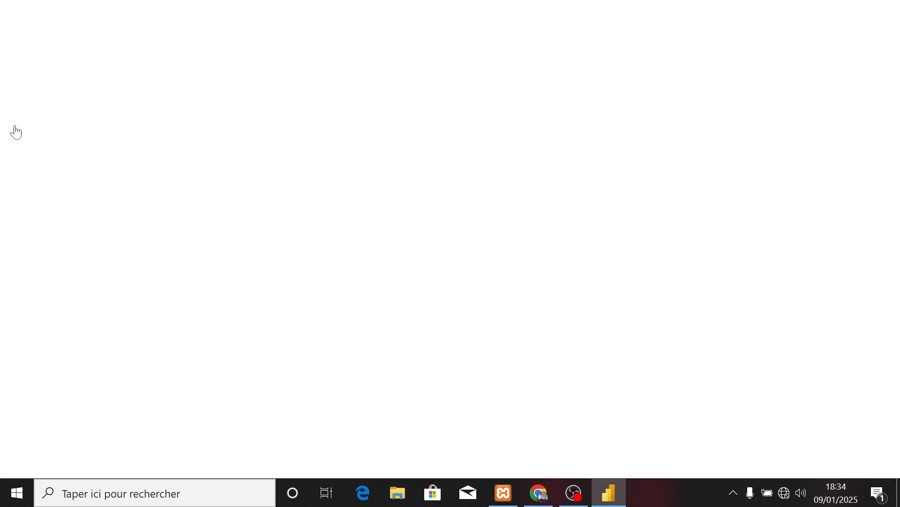
pyautogui.click(15, 154)
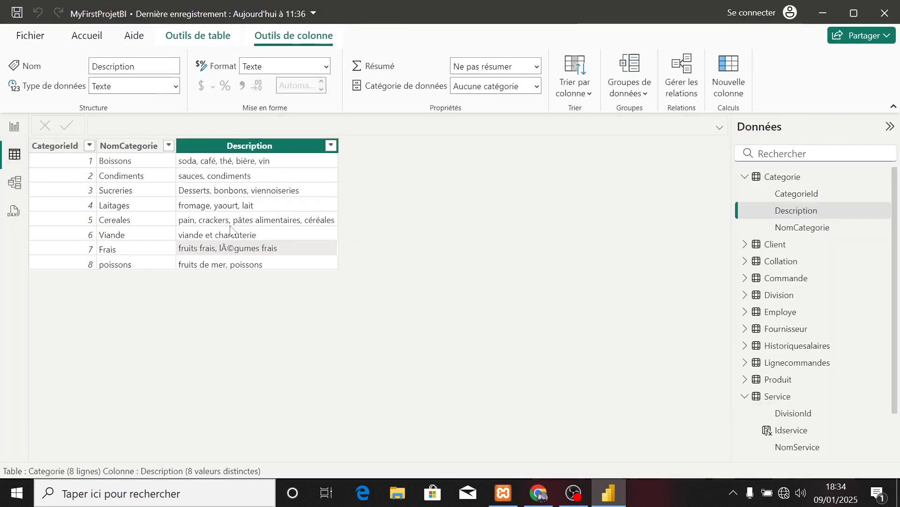
pyautogui.click(216, 151)
pyautogui.click(87, 35)
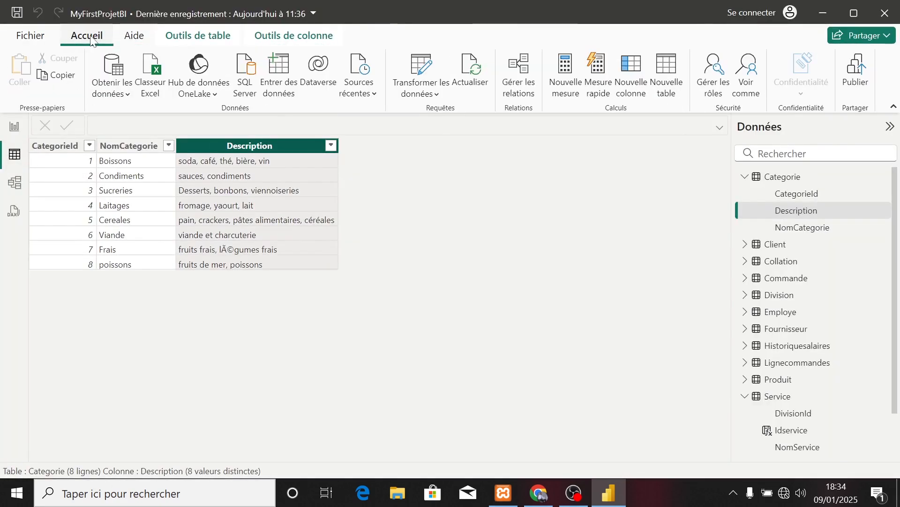
pyautogui.click(433, 93)
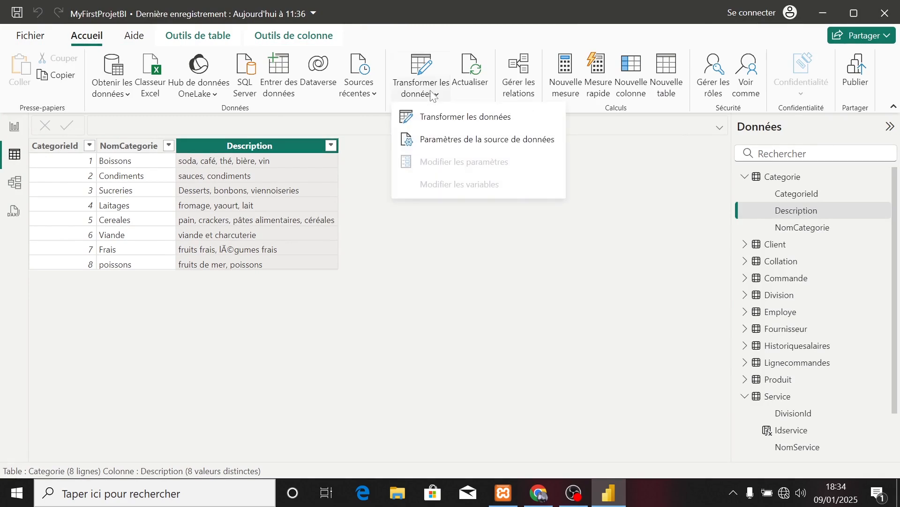
pyautogui.click(443, 121)
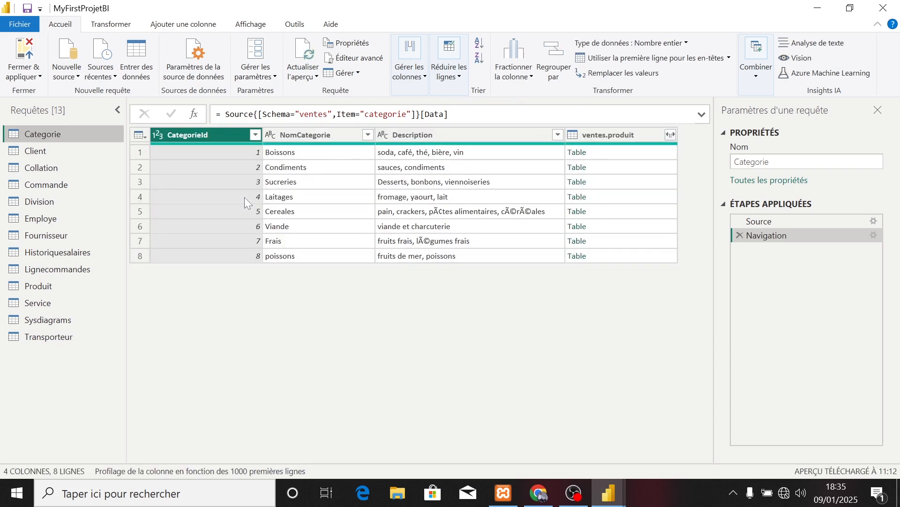
# Replace "fruits frais, lÃ©gumes frais" with "fruits frais, légumes frais" in the Description column of the Categorie query.
pyautogui.click(406, 215)
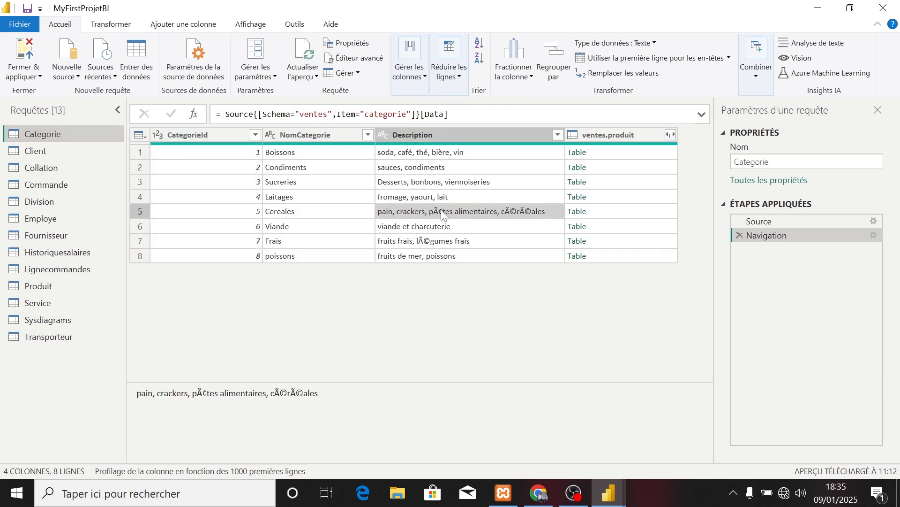
pyautogui.click(428, 242)
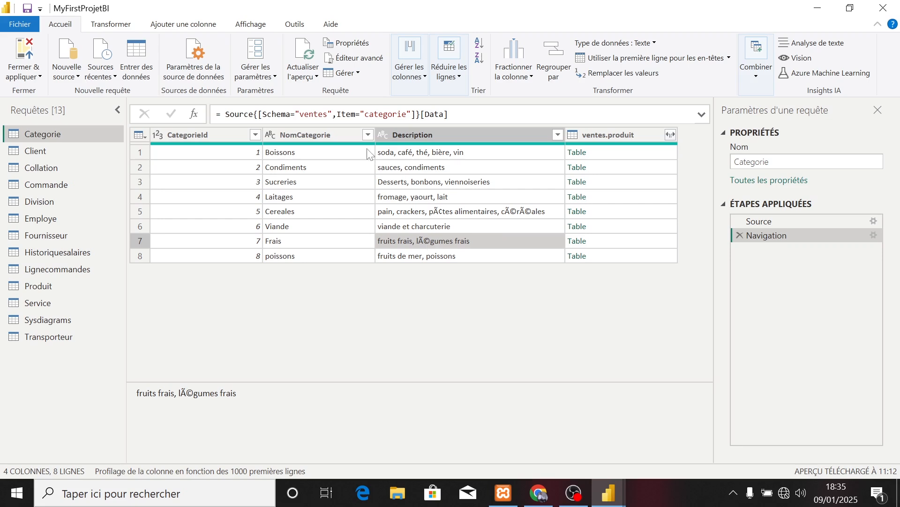
pyautogui.click(111, 24)
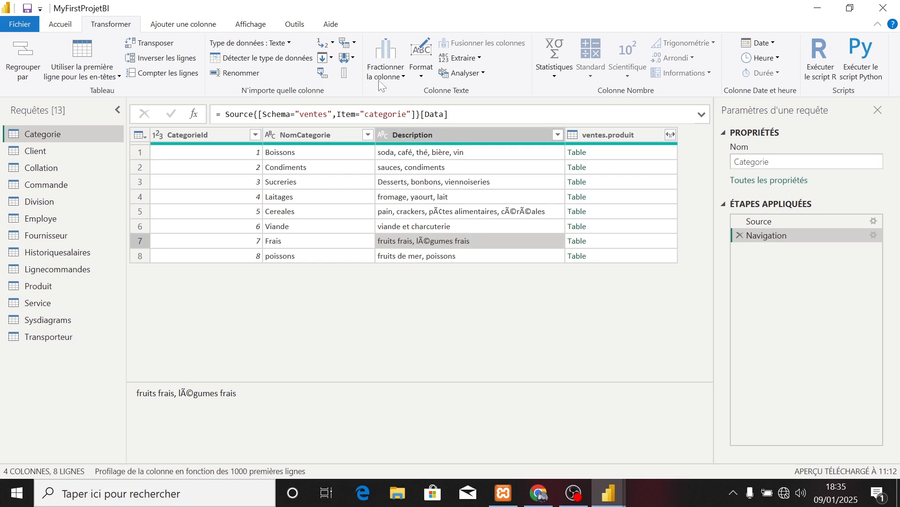
pyautogui.click(327, 44)
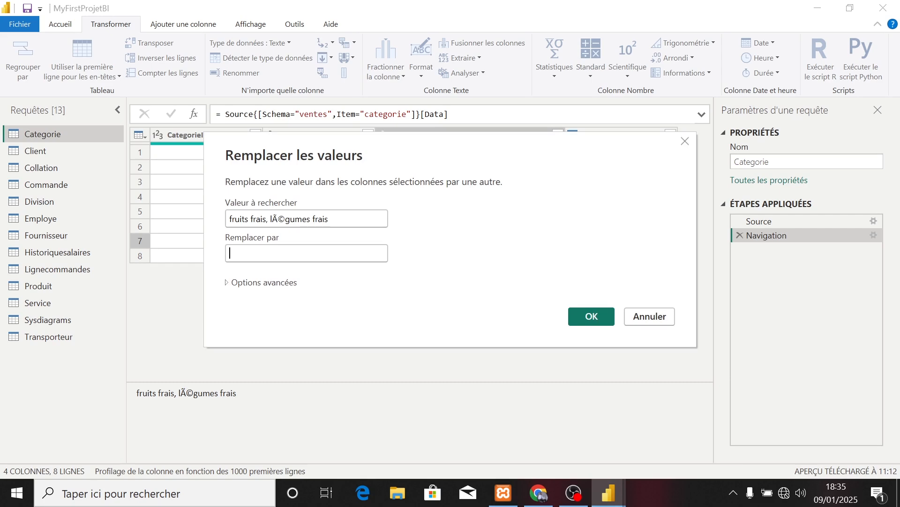
pyautogui.moveTo(330, 218); pyautogui.dragTo(224, 224)
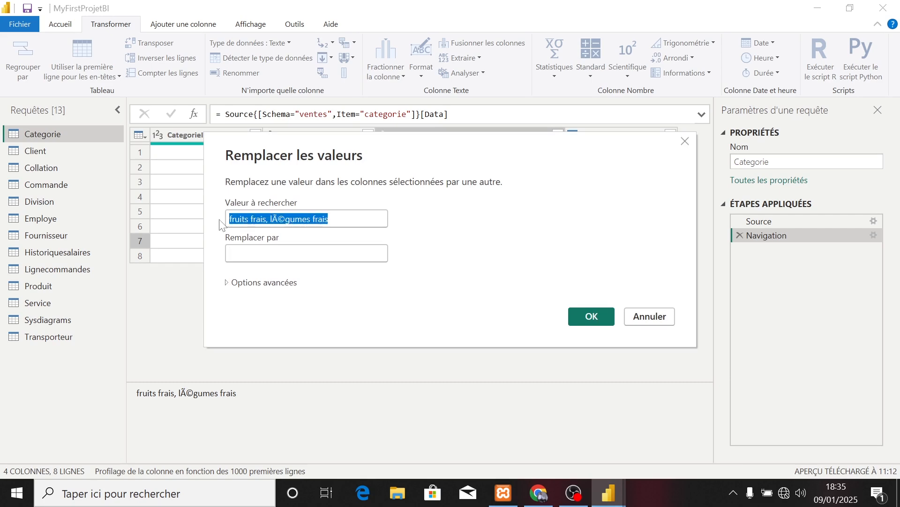
pyautogui.hotkey('ctrl', 'c')
pyautogui.click(252, 249)
pyautogui.hotkey('ctrl', 'v')
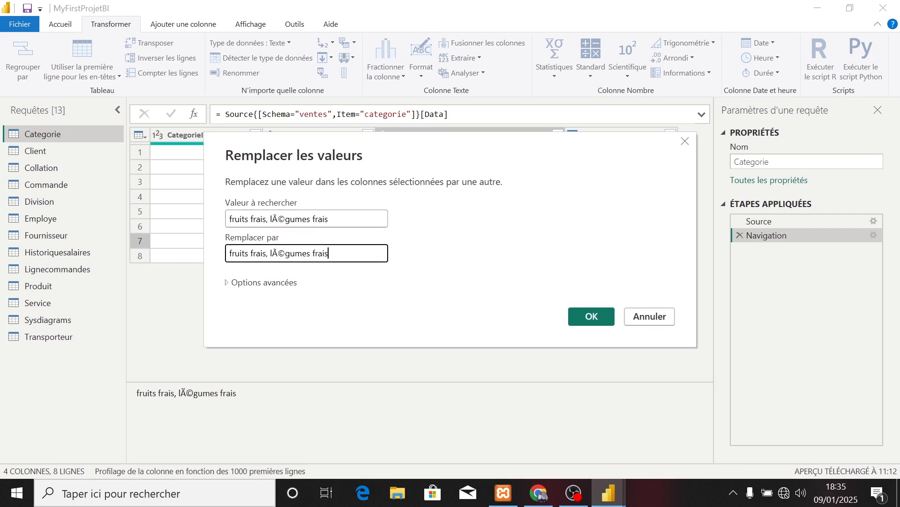
pyautogui.click(285, 253)
pyautogui.press('BackSpace')
pyautogui.press('BackSpace')
pyautogui.write('é')
pyautogui.click(603, 323)
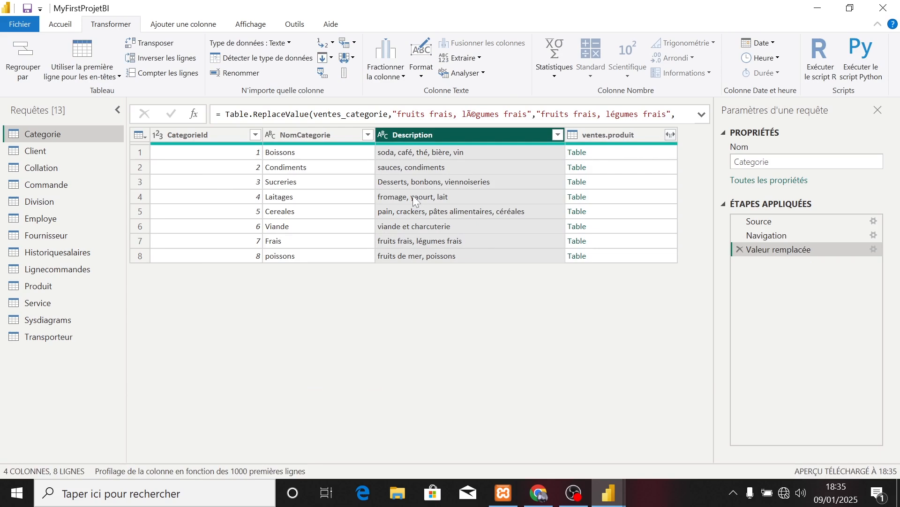
# Check the other Description entries of the Categorie query for wrongly encoded characters.
pyautogui.click(417, 181)
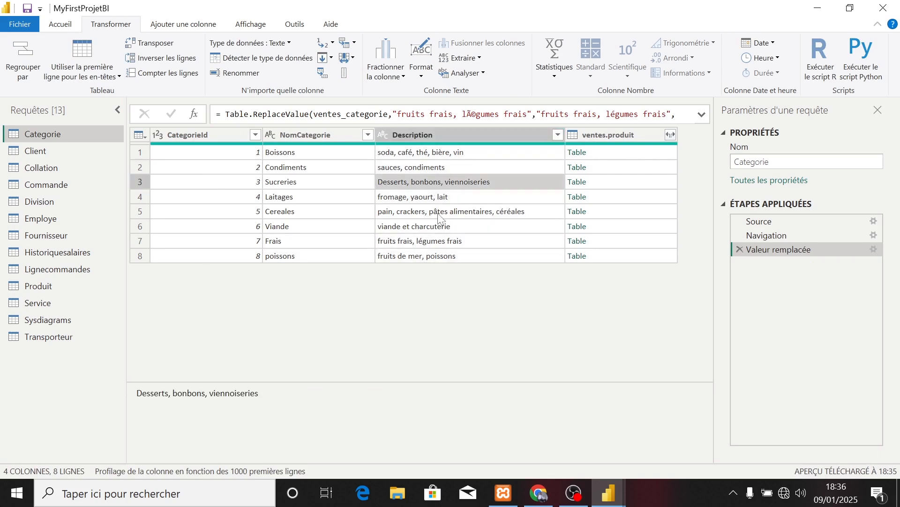
pyautogui.click(439, 216)
pyautogui.click(413, 157)
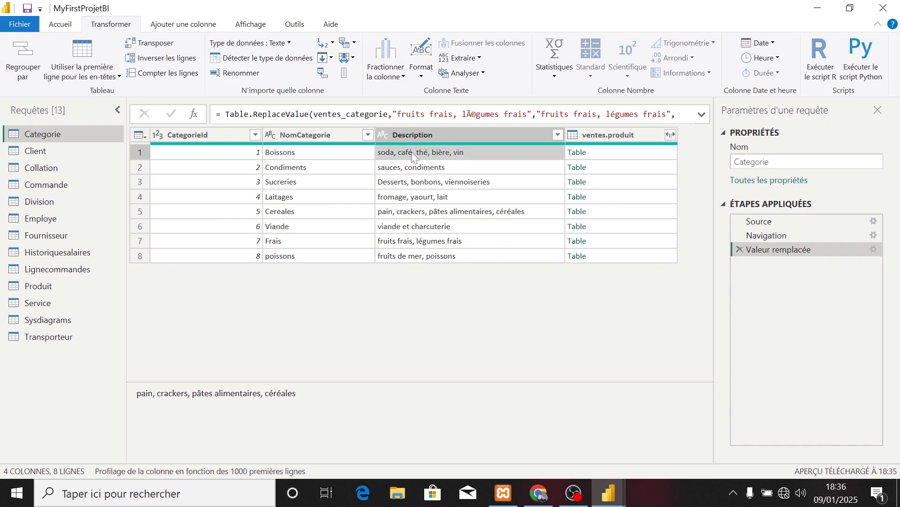
pyautogui.click(352, 58)
pyautogui.click(344, 61)
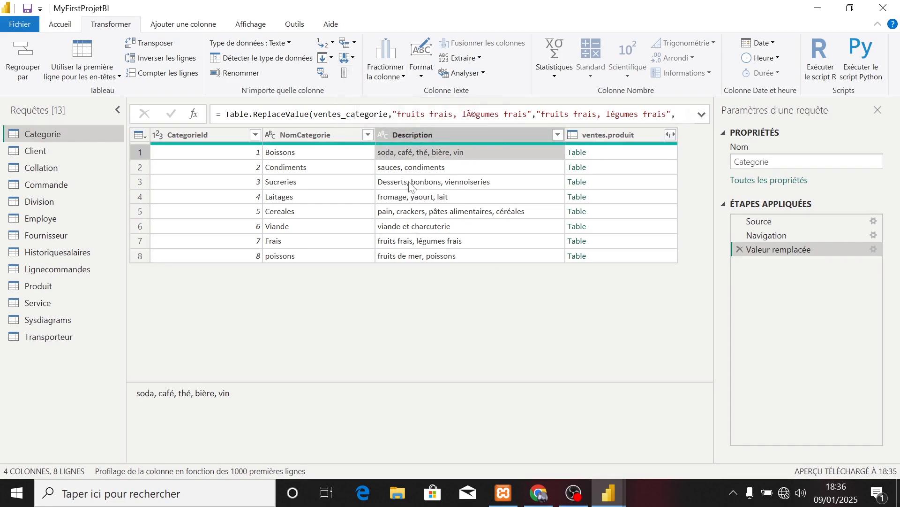
pyautogui.click(426, 216)
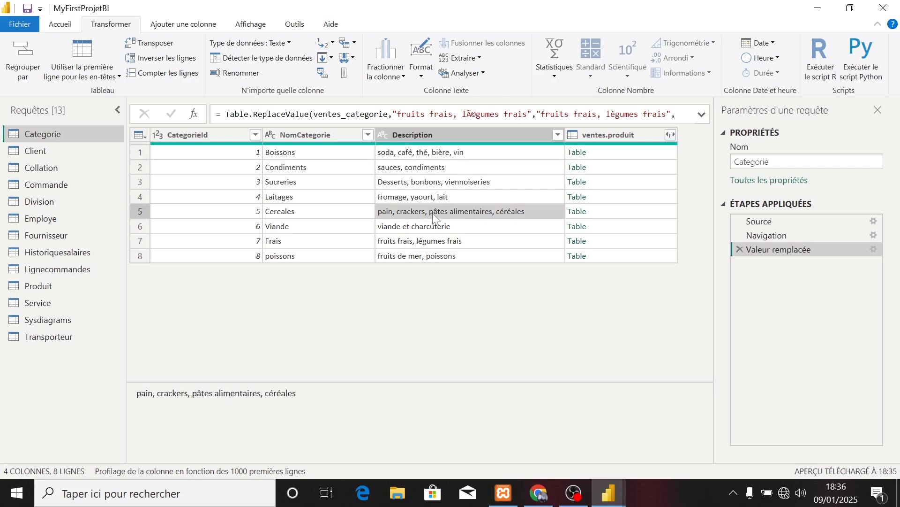
pyautogui.click(417, 258)
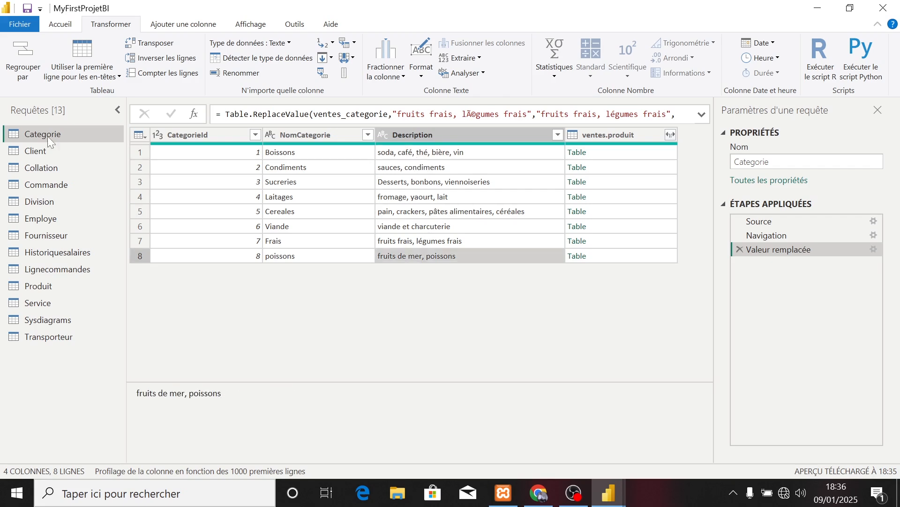
# Open the Client query and select the null ContactNom value in the Gruyere Fameux row.
pyautogui.click(38, 151)
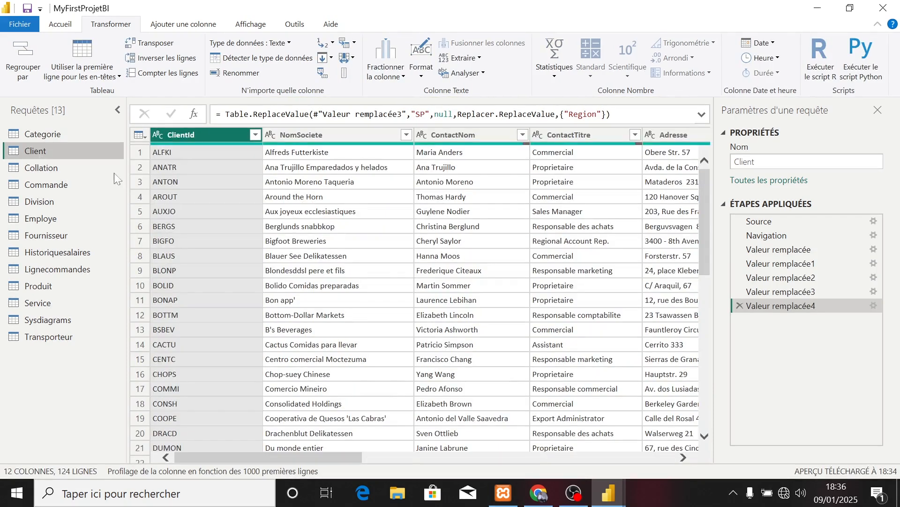
pyautogui.scroll(-10, 368, 302)
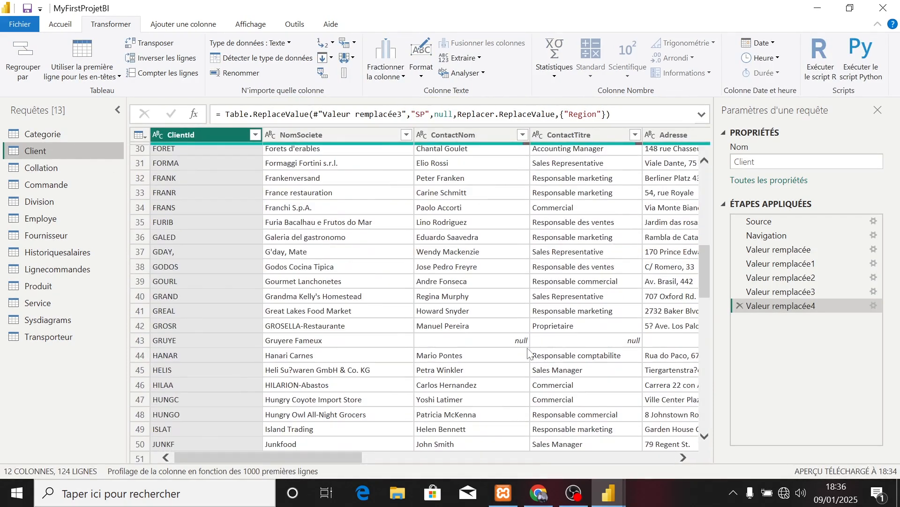
pyautogui.click(517, 342)
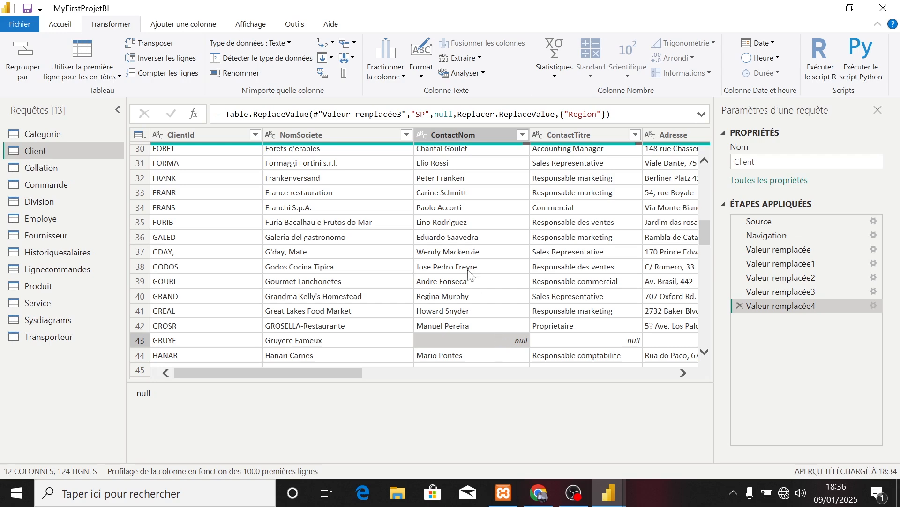
pyautogui.click(331, 57)
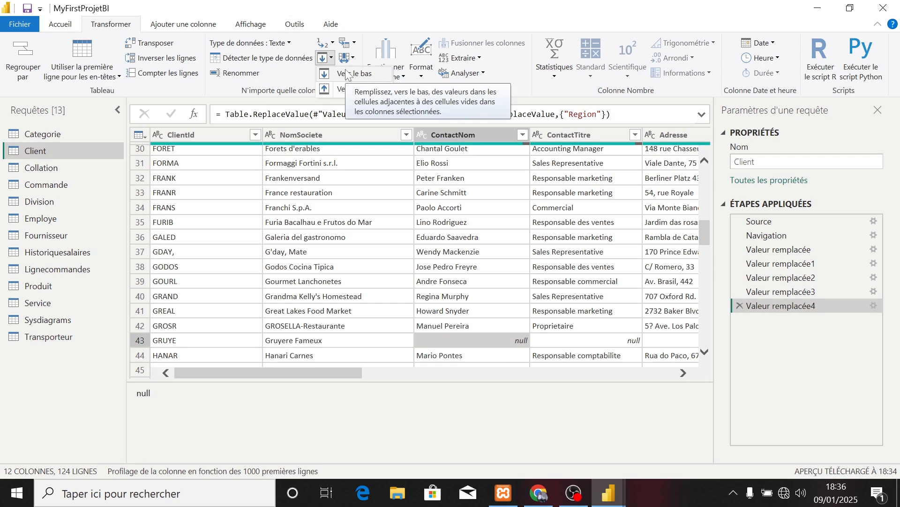
pyautogui.click(301, 74)
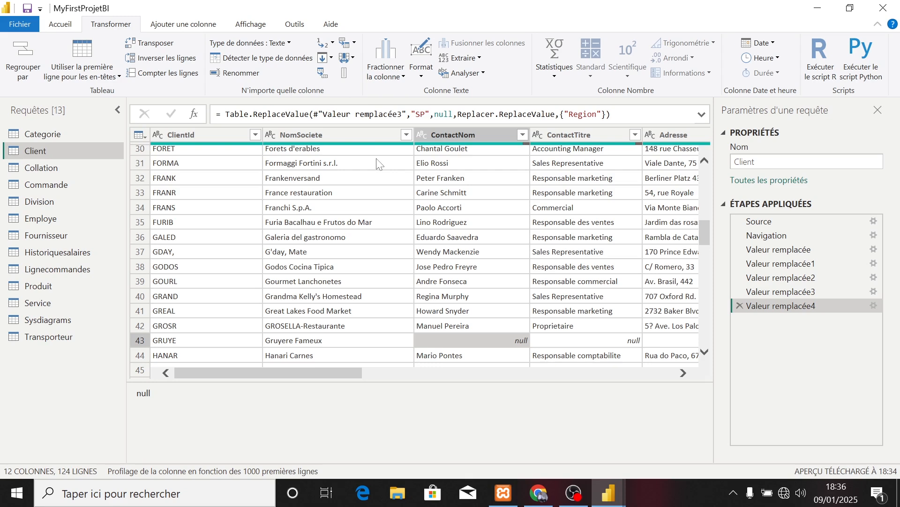
# Replace null values in the Client query's ContactNom column with "extreme meta".
pyautogui.click(333, 42)
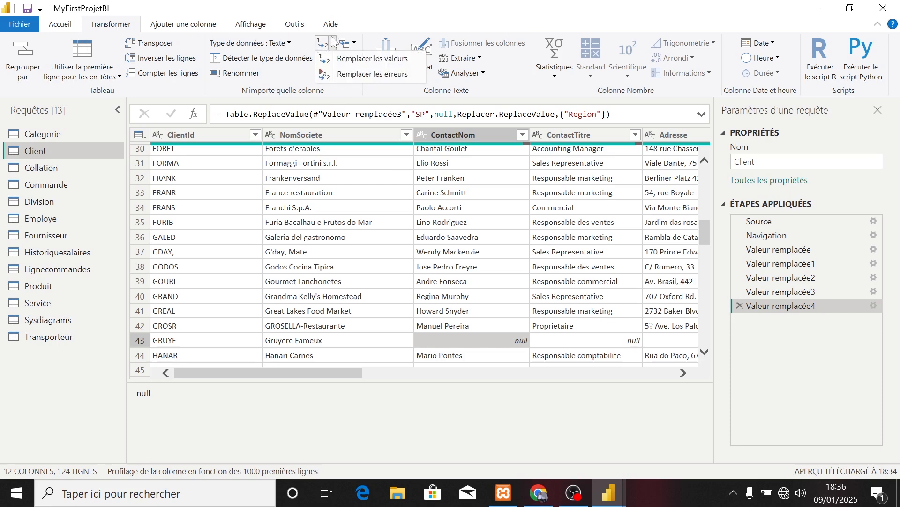
pyautogui.click(354, 60)
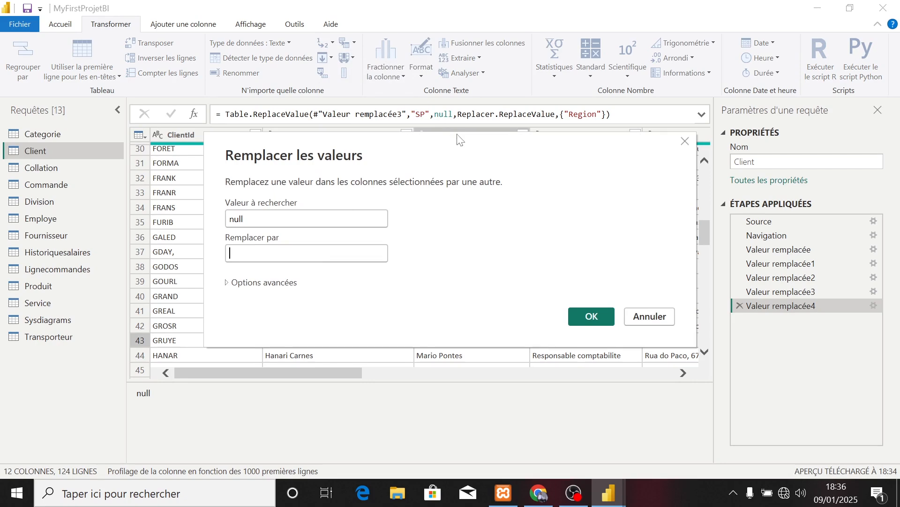
pyautogui.moveTo(457, 144); pyautogui.dragTo(235, 92)
pyautogui.click(158, 184)
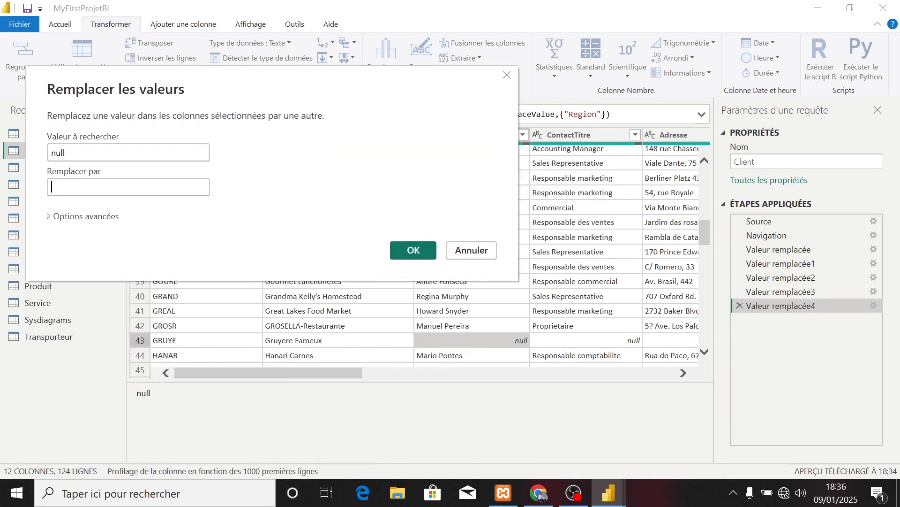
pyautogui.write('extre')
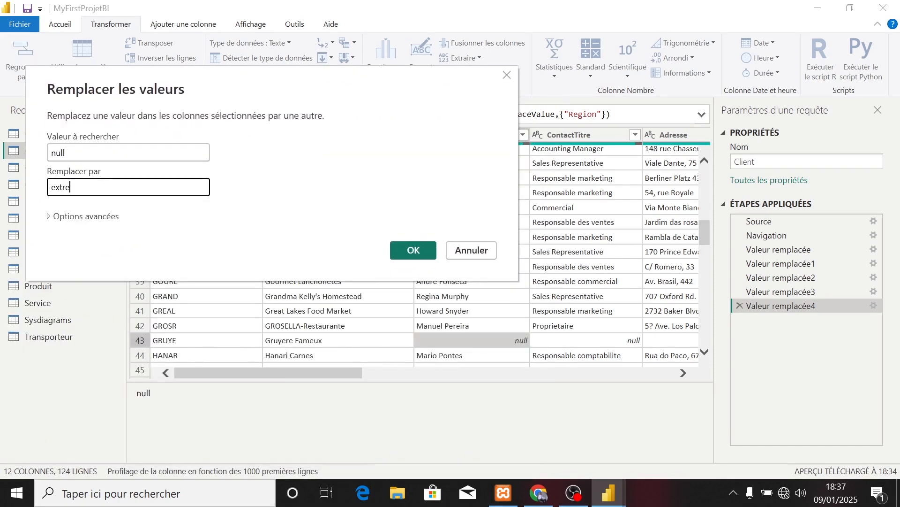
pyautogui.write('me metal')
pyautogui.click(399, 250)
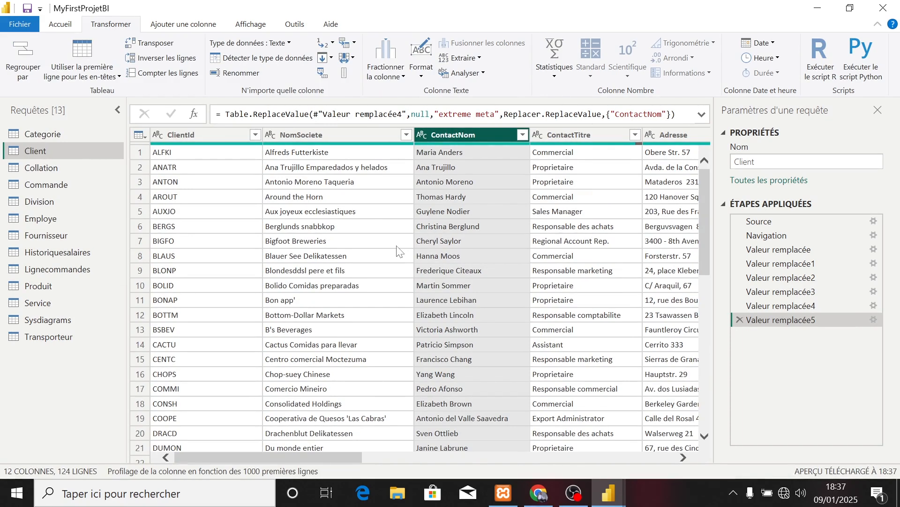
pyautogui.moveTo(706, 258); pyautogui.dragTo(724, 389)
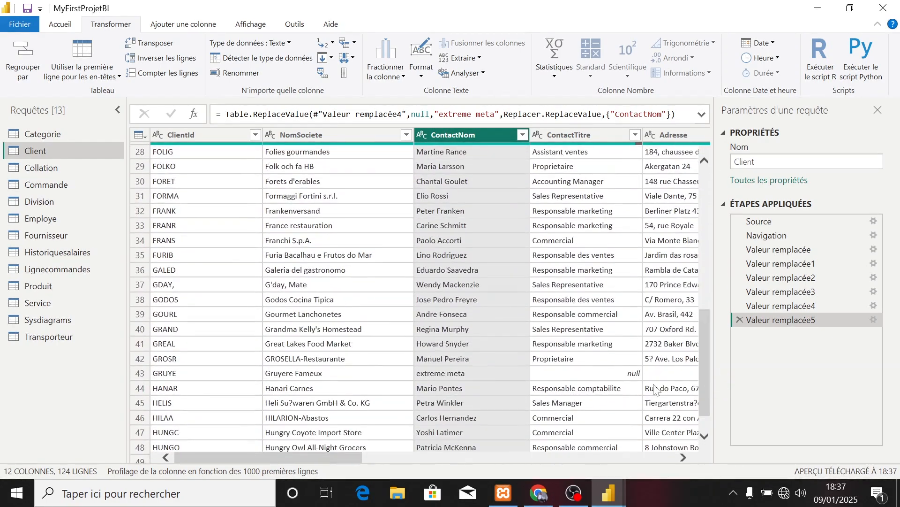
pyautogui.click(629, 371)
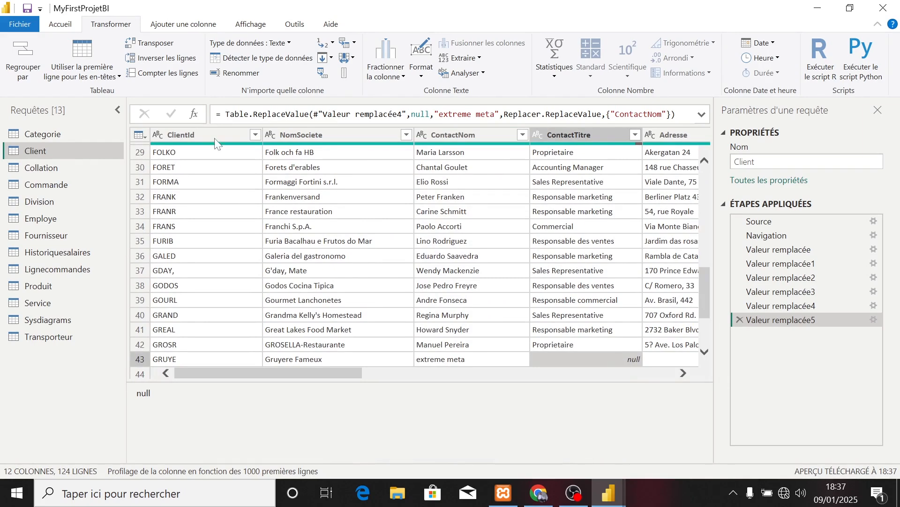
pyautogui.click(333, 43)
pyautogui.click(341, 59)
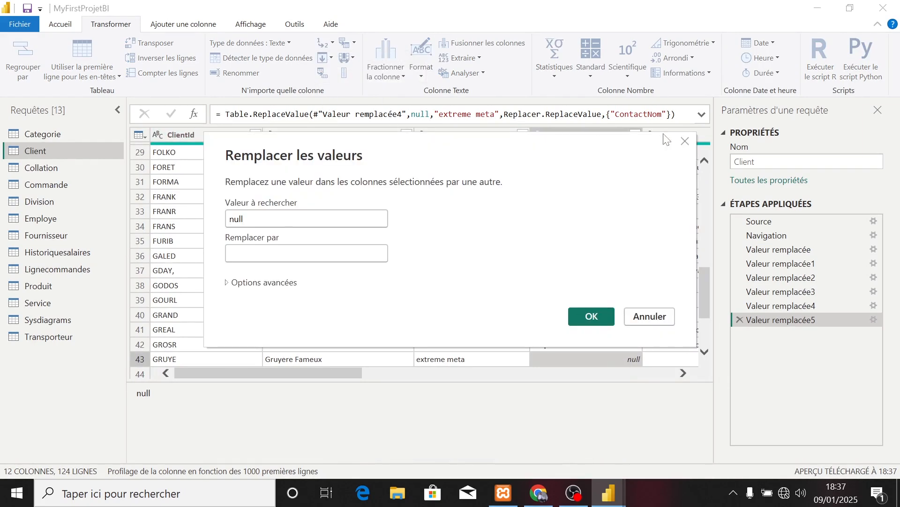
pyautogui.click(685, 141)
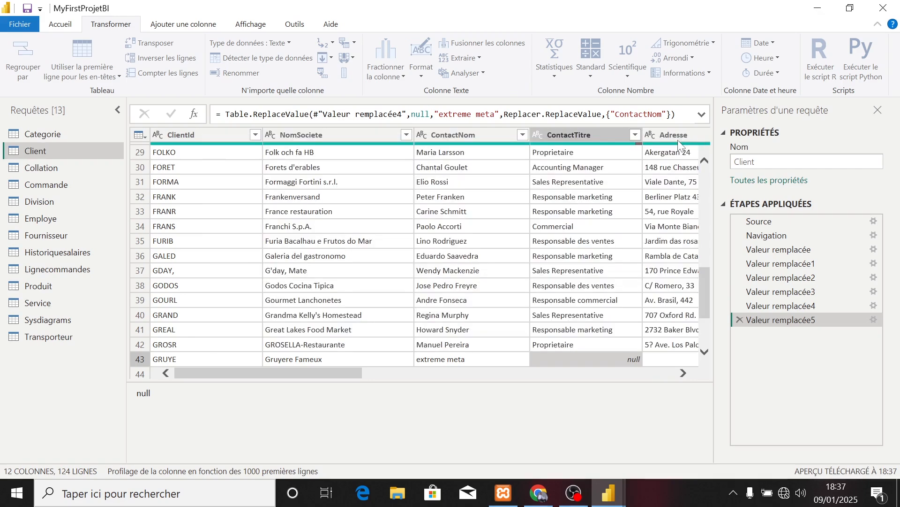
# Replace null values in the Client query's ContactTitre column with "Ingenieur".
pyautogui.rightClick(575, 129)
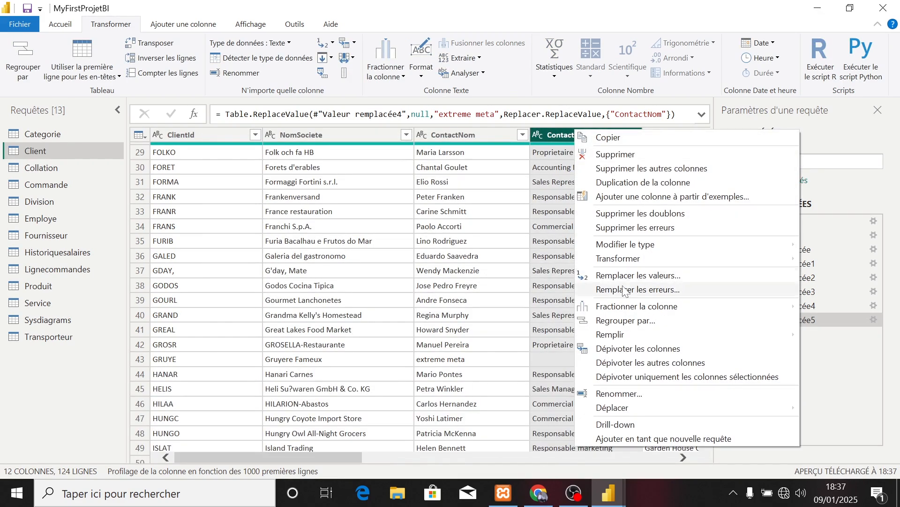
pyautogui.click(623, 276)
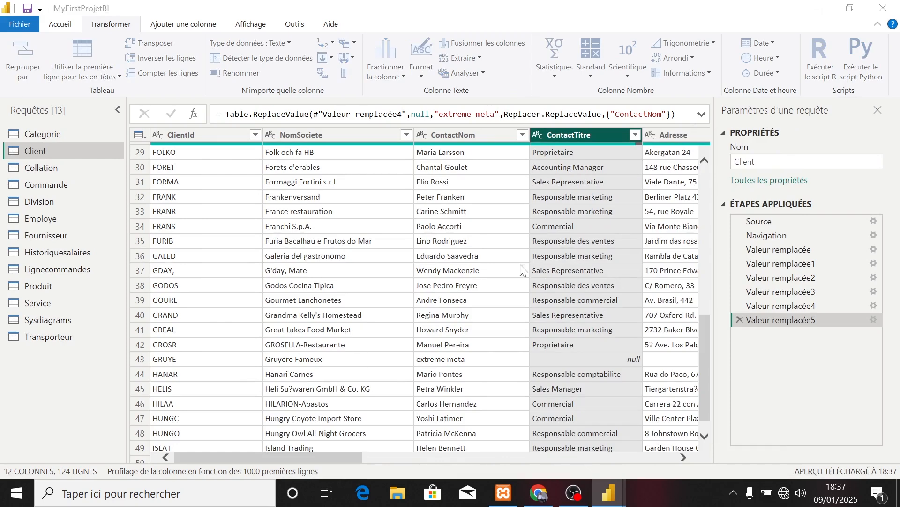
pyautogui.write('null')
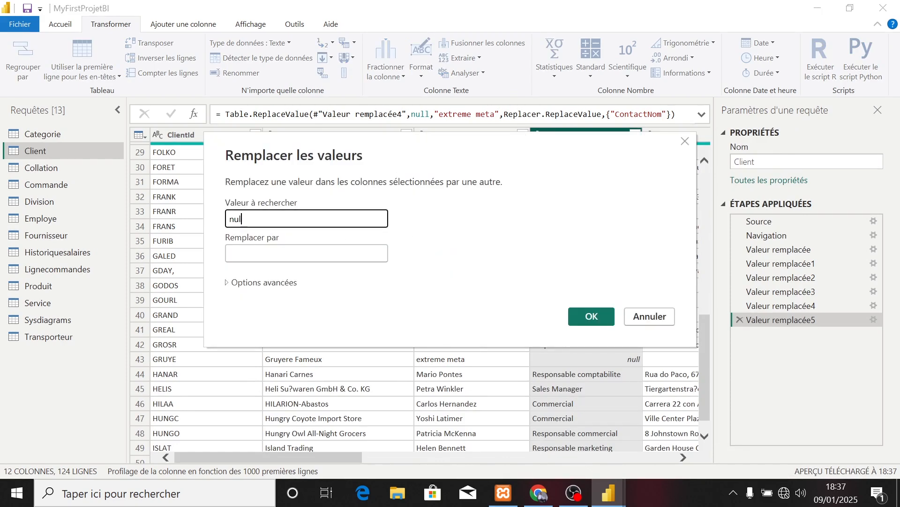
pyautogui.press('Tab')
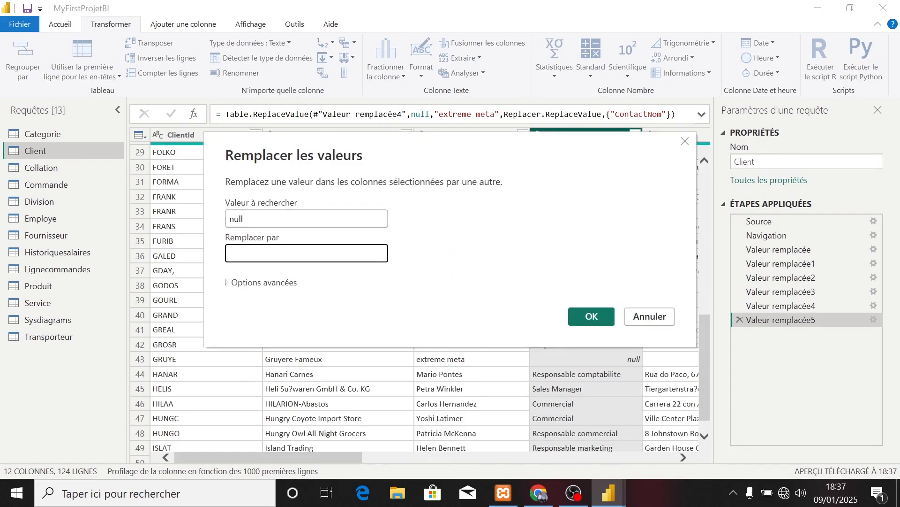
pyautogui.write('Ingenieur')
pyautogui.click(596, 316)
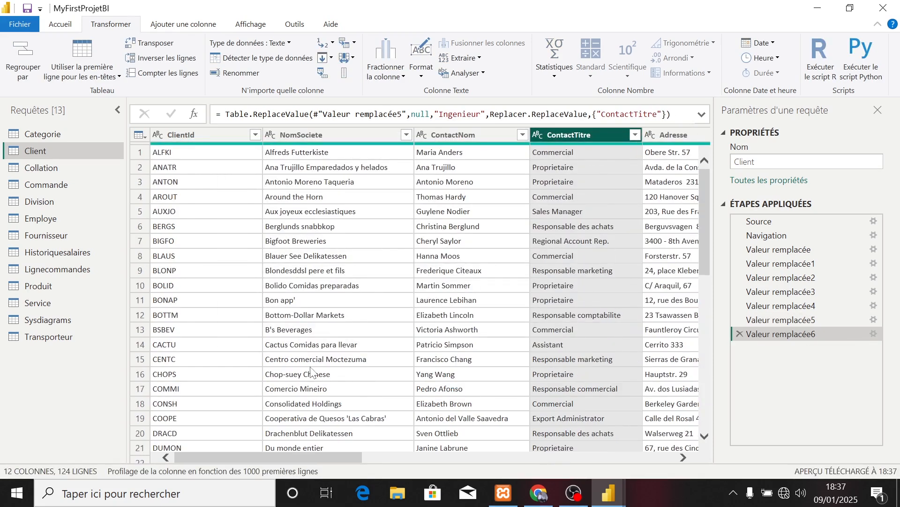
# Apply the pending query changes to the model and close the Power Query editor.
pyautogui.click(60, 25)
pyautogui.click(40, 77)
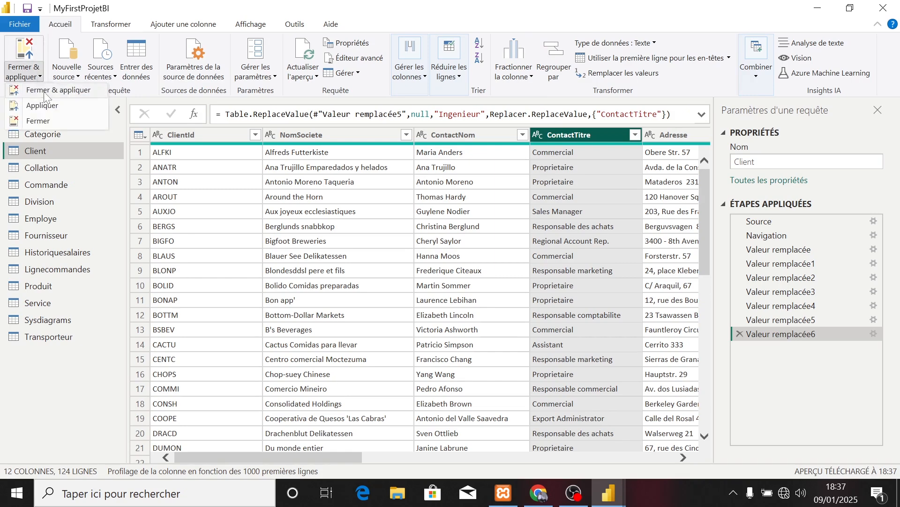
pyautogui.click(46, 94)
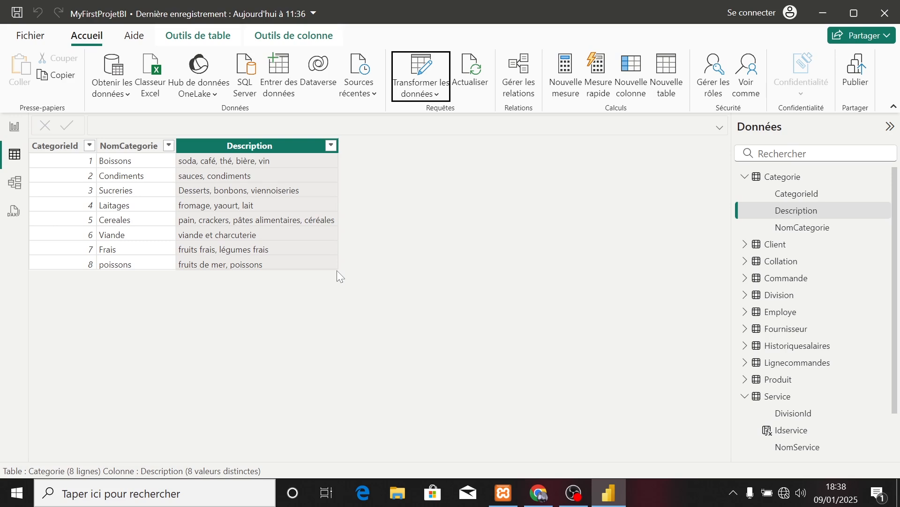
# Review the table relationships in the model diagram and refresh the data of all tables.
pyautogui.click(15, 181)
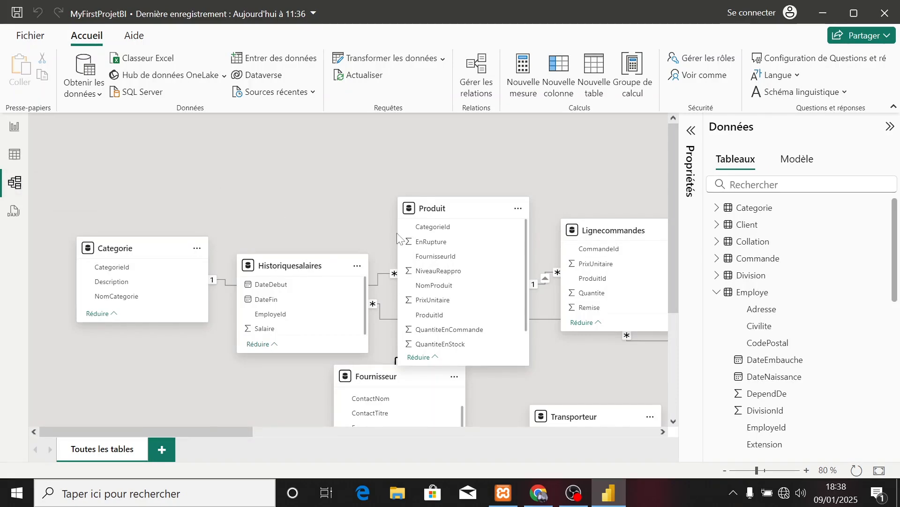
pyautogui.moveTo(237, 431); pyautogui.dragTo(323, 425)
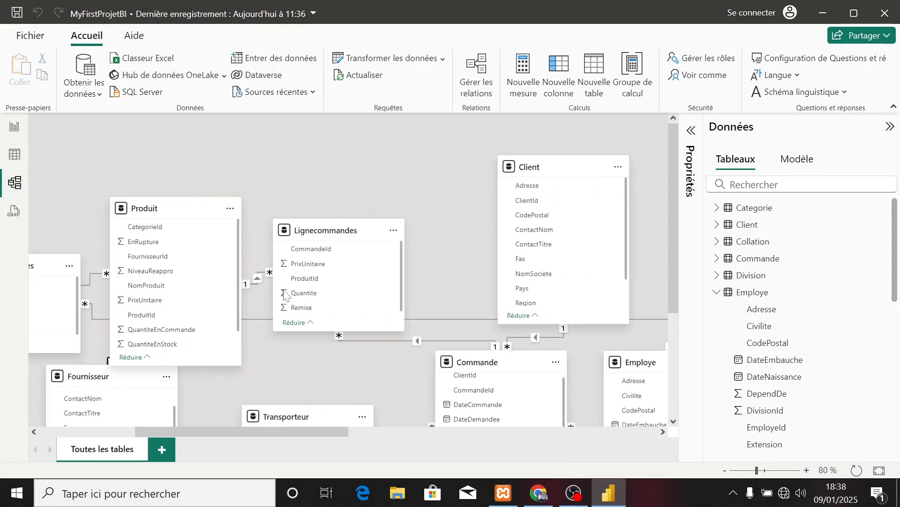
pyautogui.moveTo(674, 278); pyautogui.dragTo(689, 346)
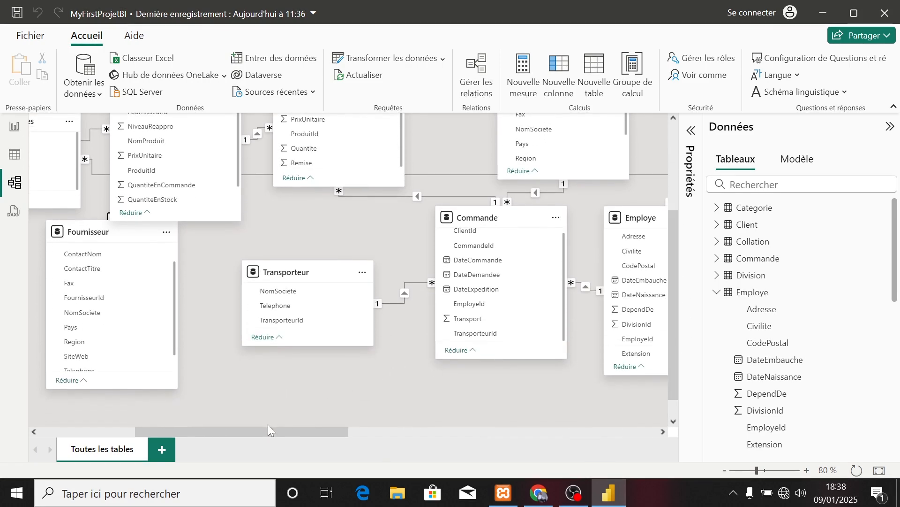
pyautogui.moveTo(268, 431); pyautogui.dragTo(306, 431)
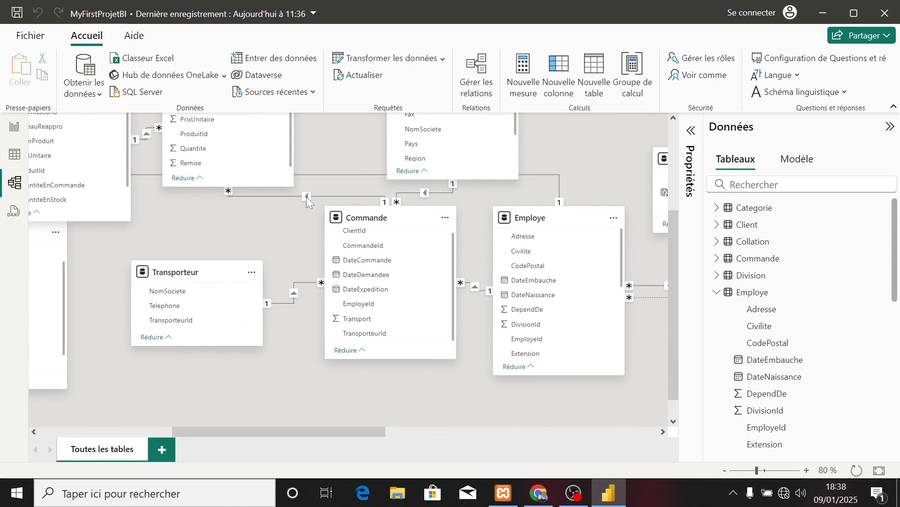
pyautogui.click(359, 75)
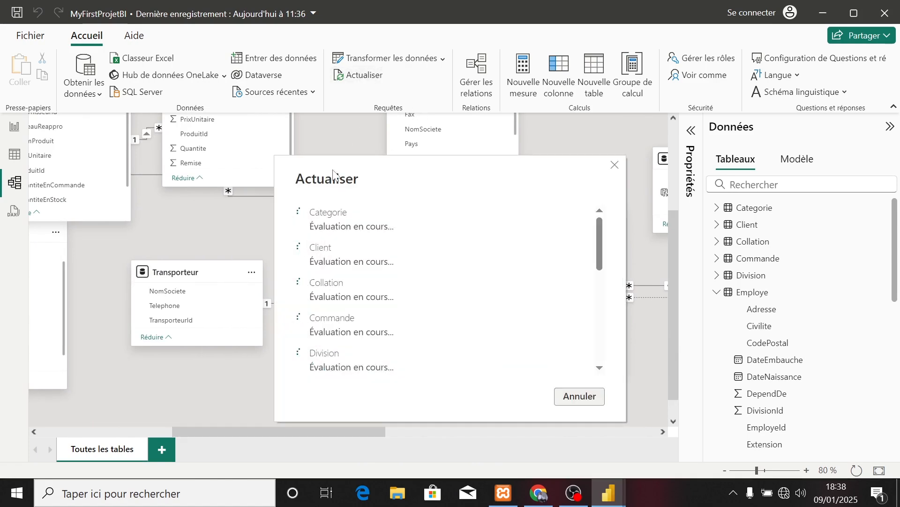